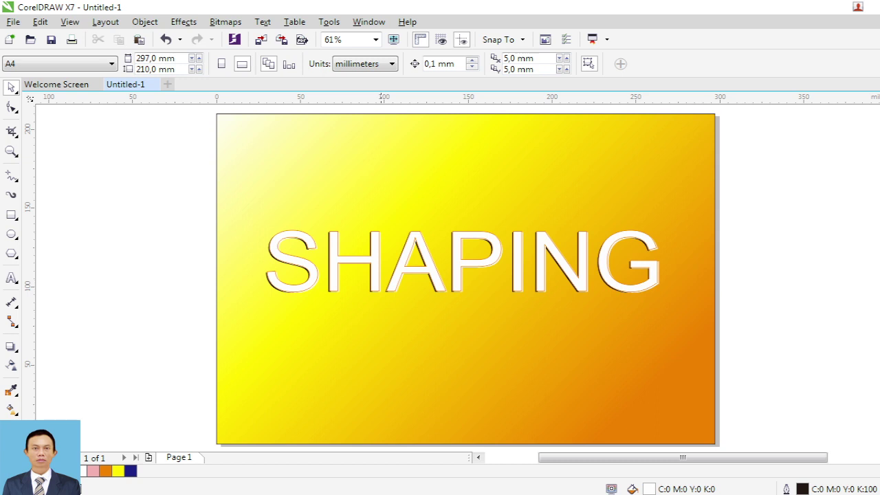
Step: Open the Shaping docker in Weld mode and add a second page to the document
click(145, 23)
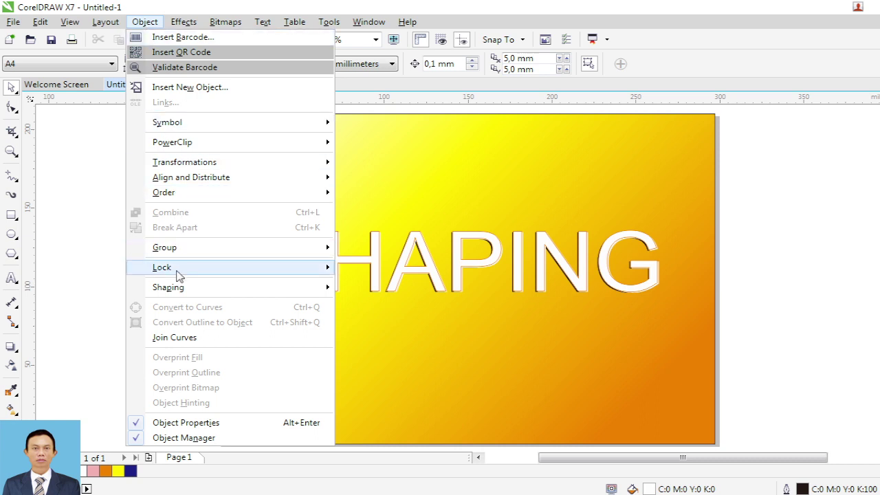
mouse_move(184, 292)
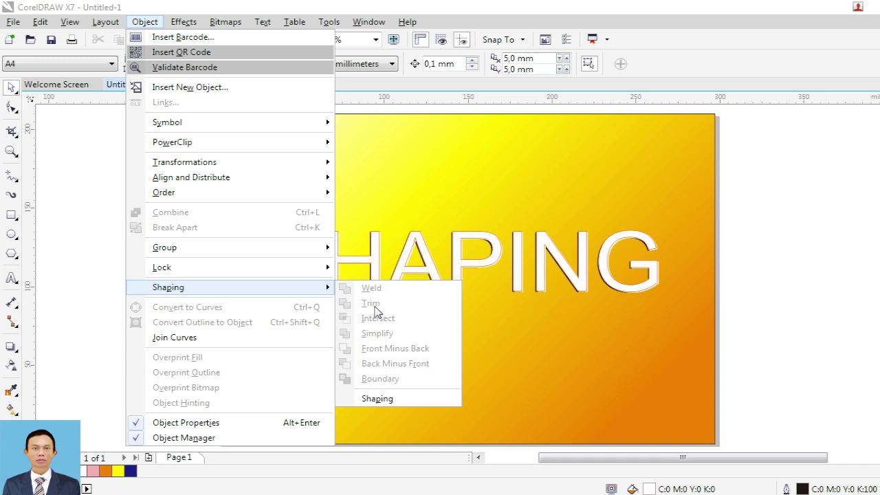
click(378, 399)
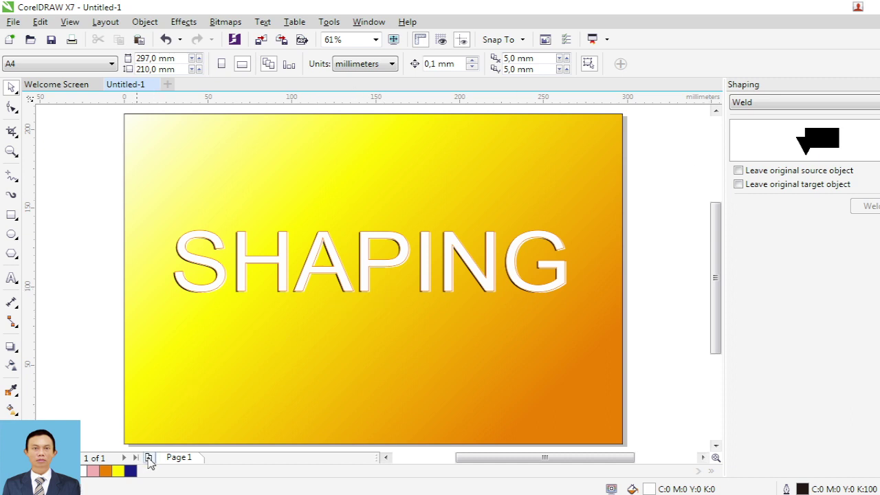
click(148, 457)
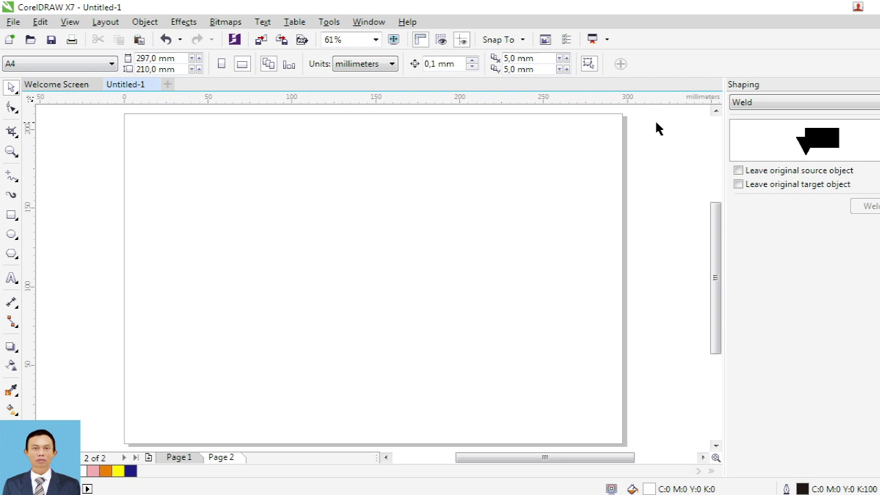
click(794, 107)
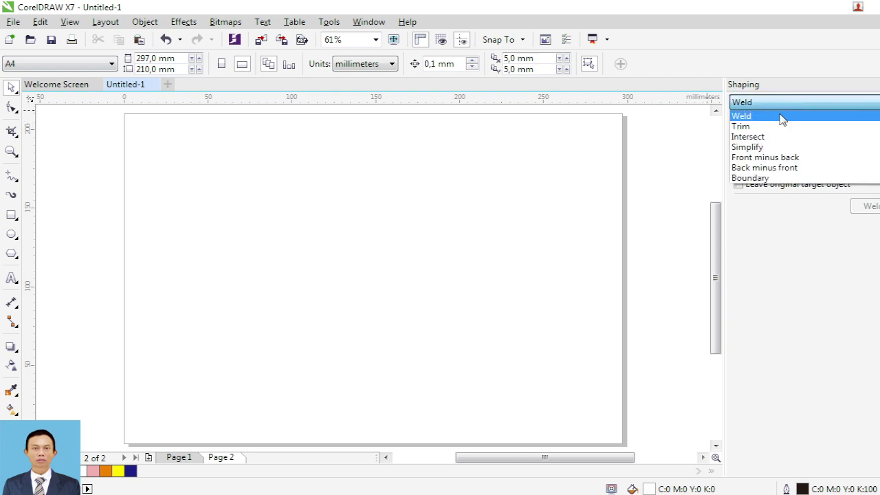
click(783, 119)
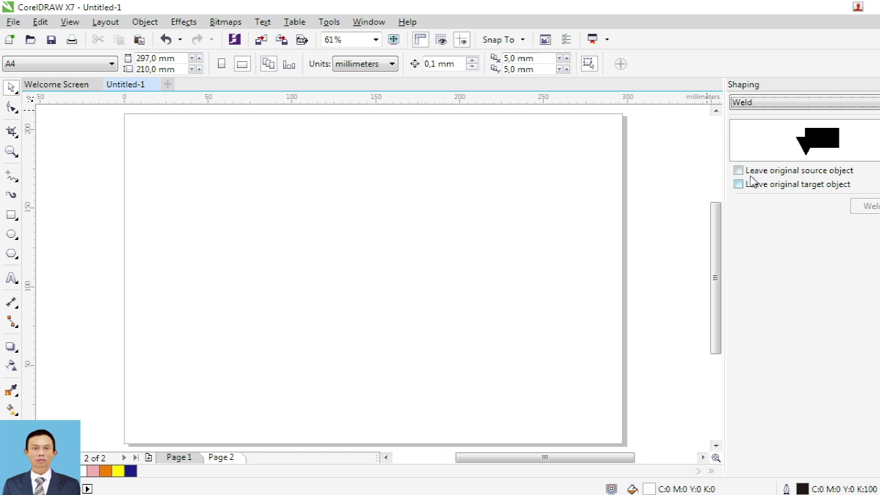
Step: Draw an ellipse about 80 × 85 mm and a rectangle about 76 × 70 mm overlapping its lower-right part
click(11, 235)
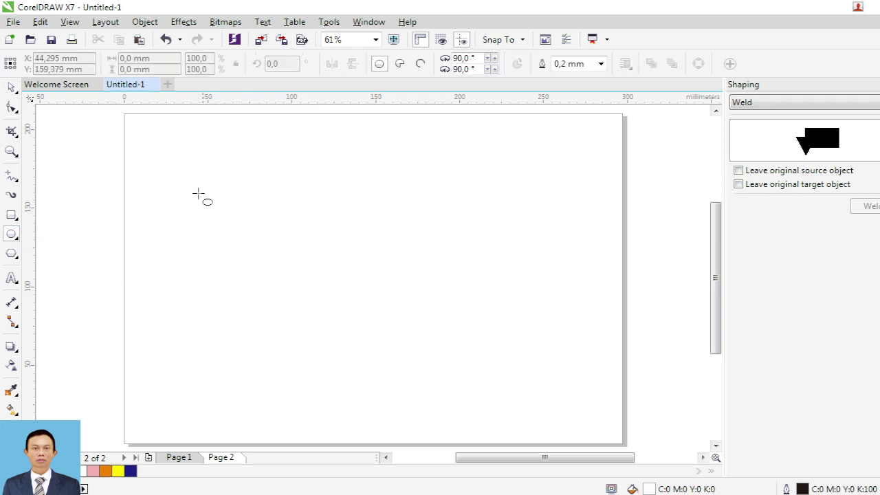
drag(198, 193, 333, 327)
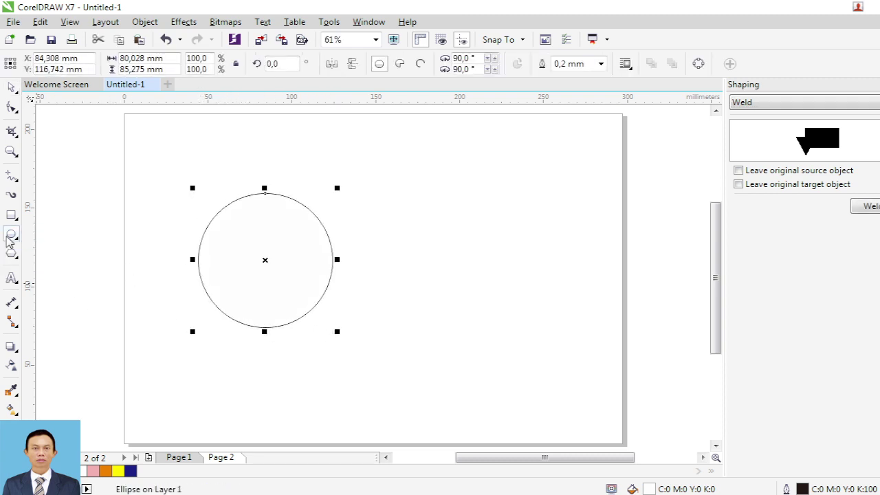
click(12, 214)
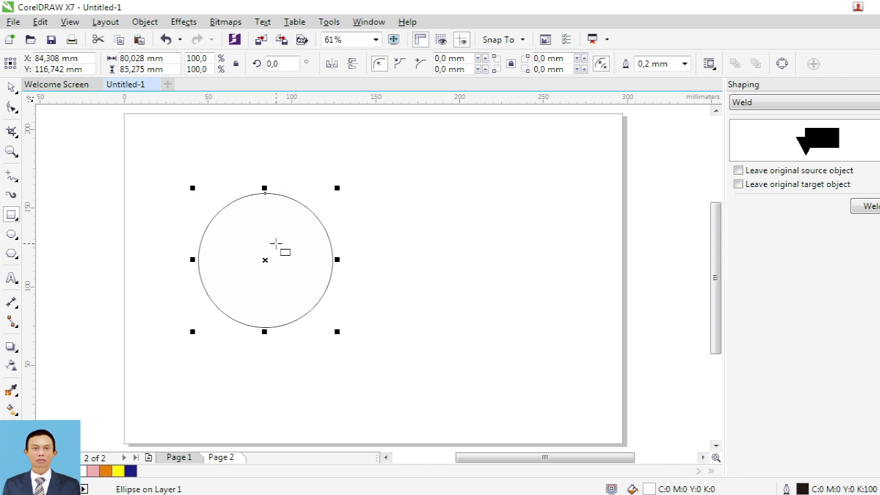
drag(276, 243, 403, 352)
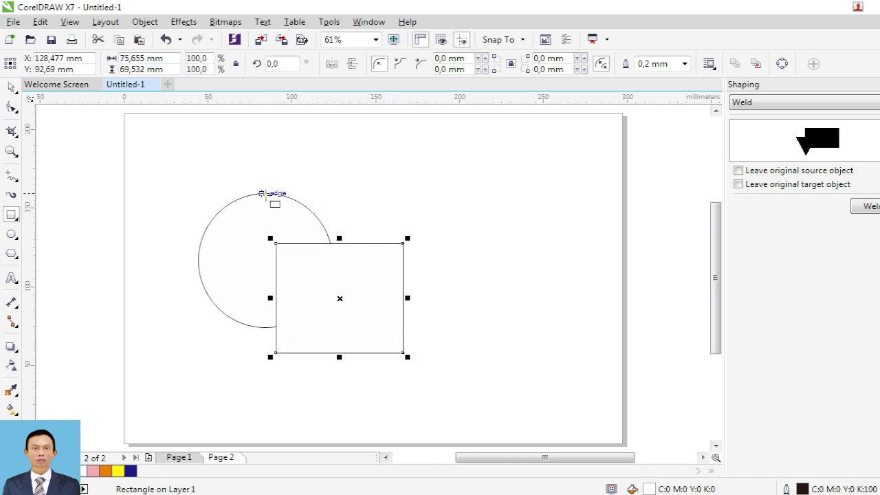
Step: Fill the rectangle with yellow and the ellipse with red
click(117, 471)
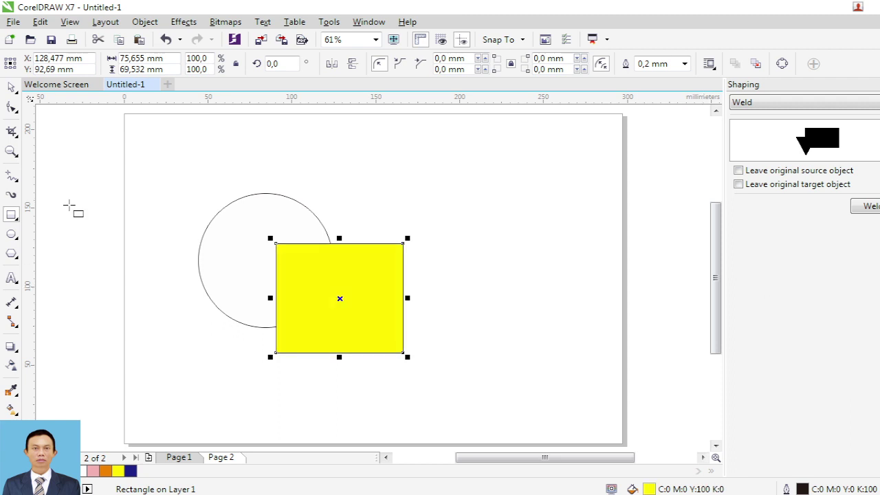
click(11, 87)
click(207, 235)
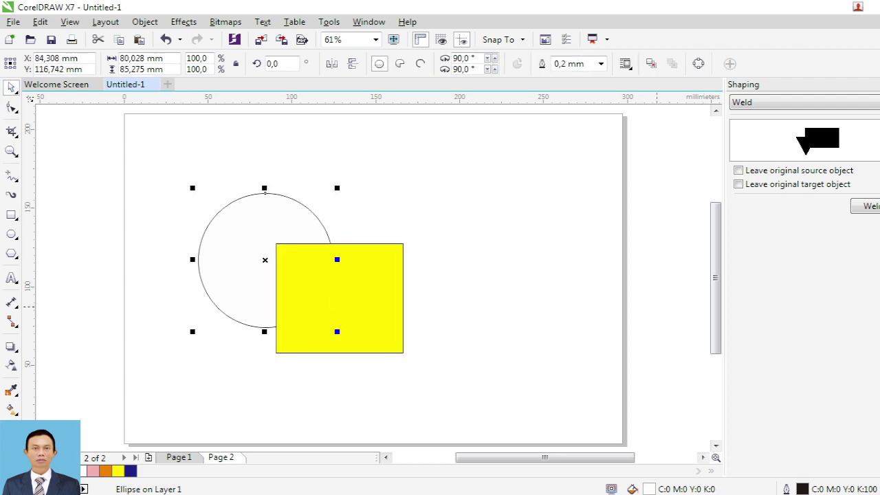
click(876, 207)
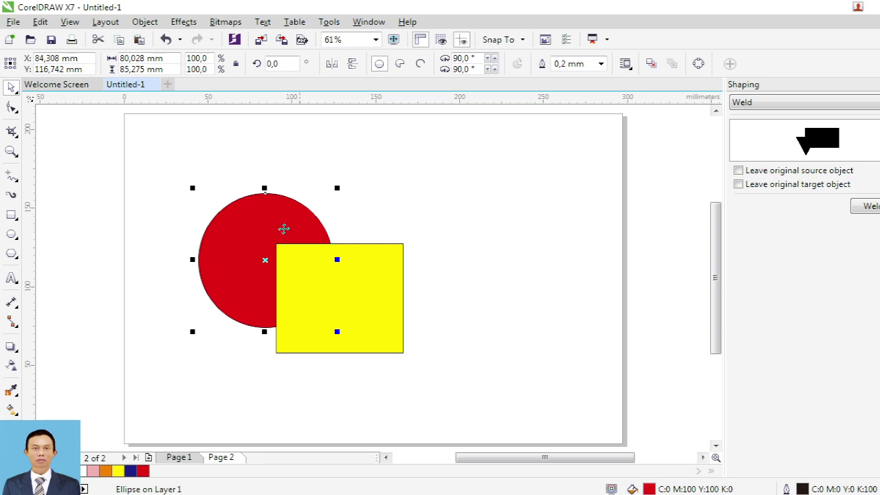
Step: Weld the red circle to the yellow rectangle as target without keeping any originals, and undo the weld
click(352, 283)
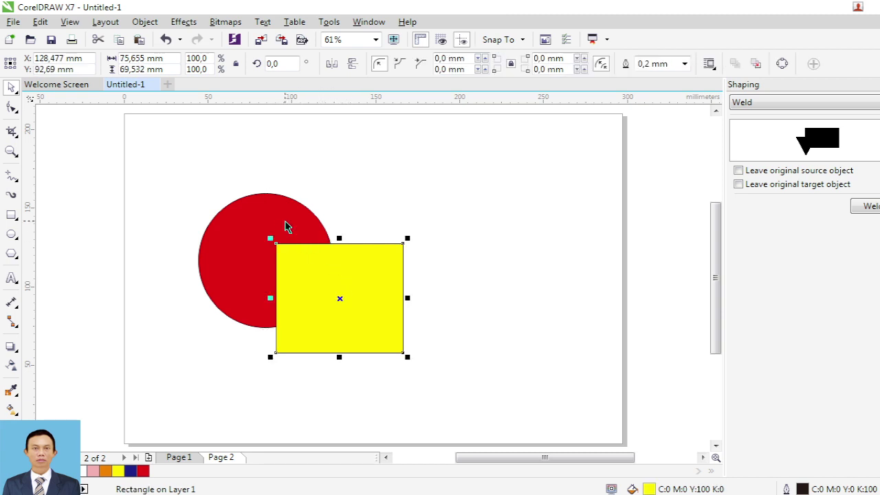
click(285, 221)
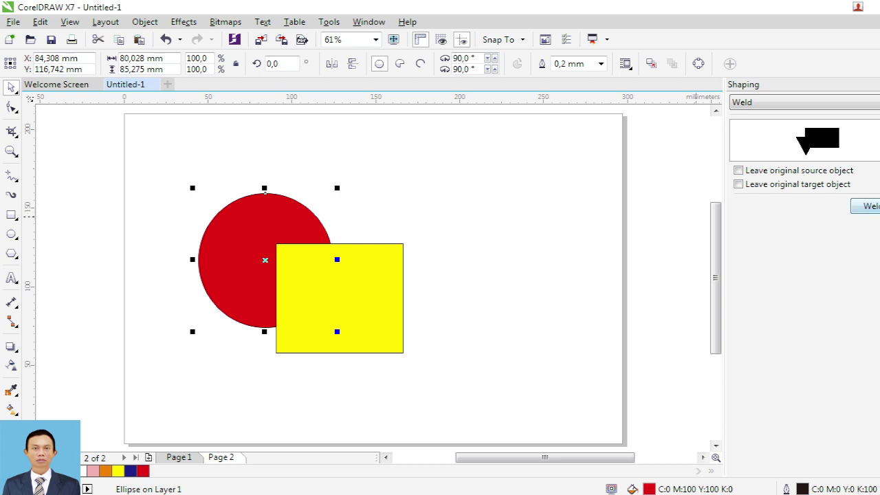
click(867, 207)
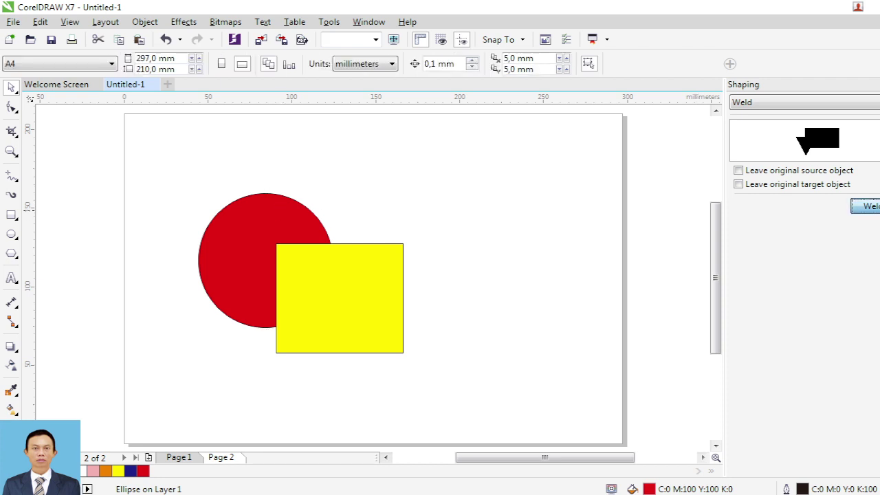
click(352, 282)
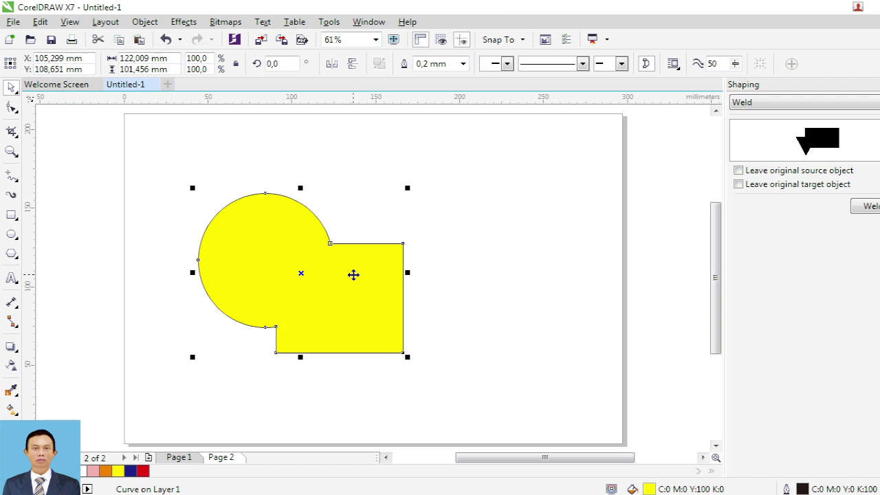
click(165, 39)
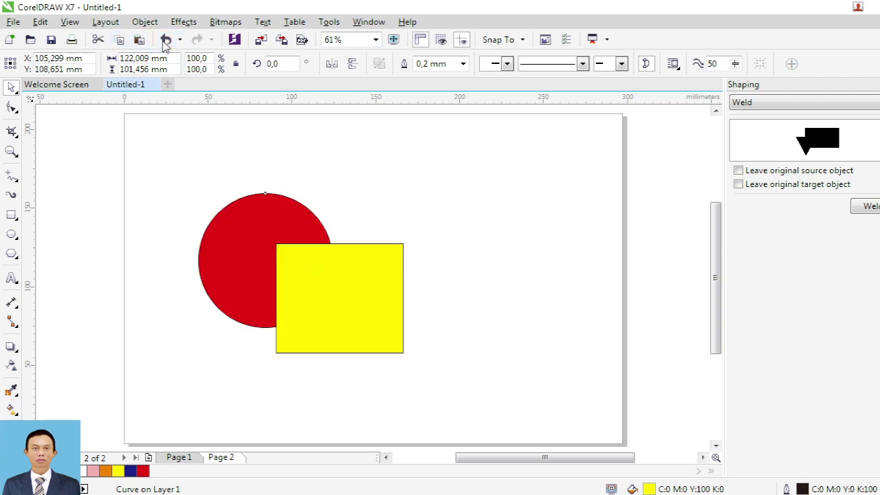
Step: Weld the yellow rectangle to the red circle as target without keeping any originals, and undo the weld
click(389, 292)
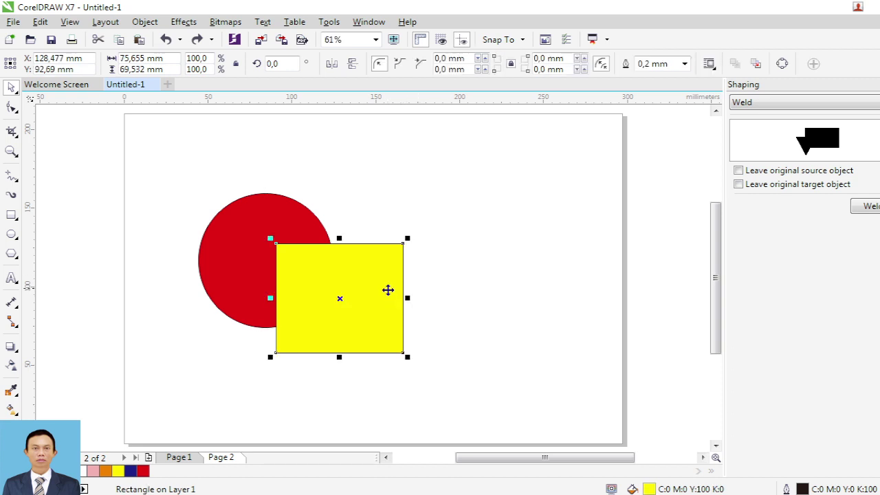
click(875, 207)
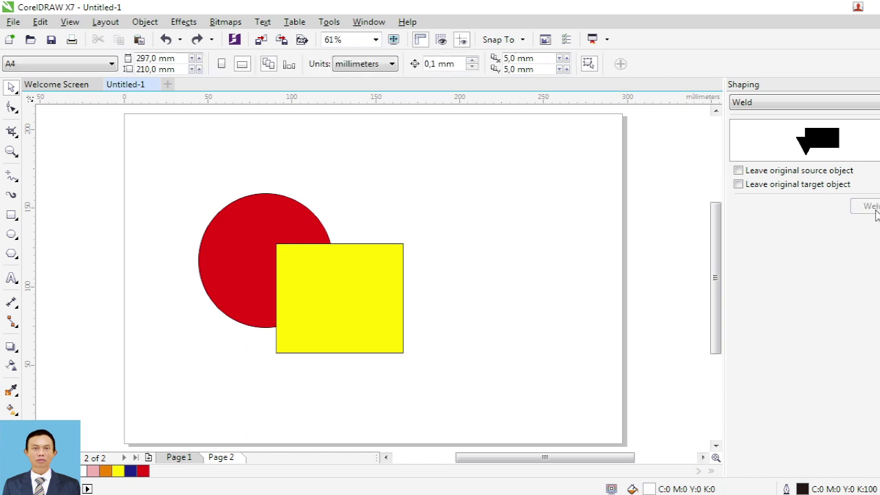
click(261, 219)
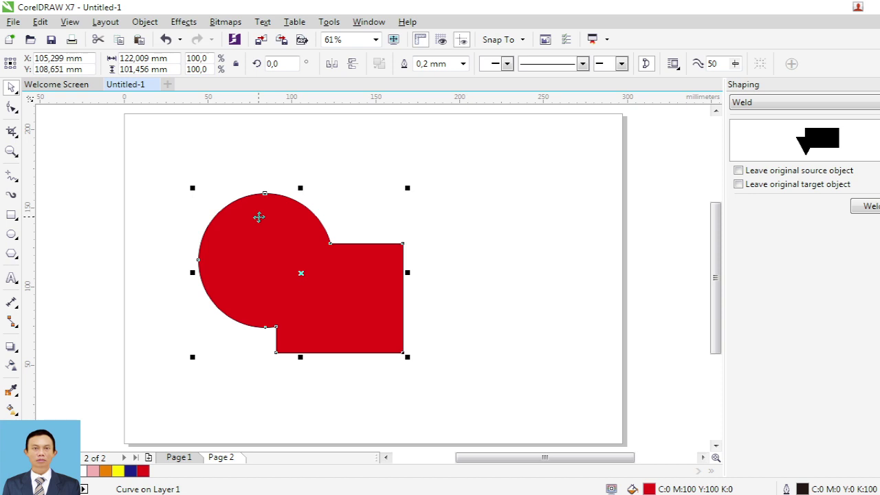
click(166, 39)
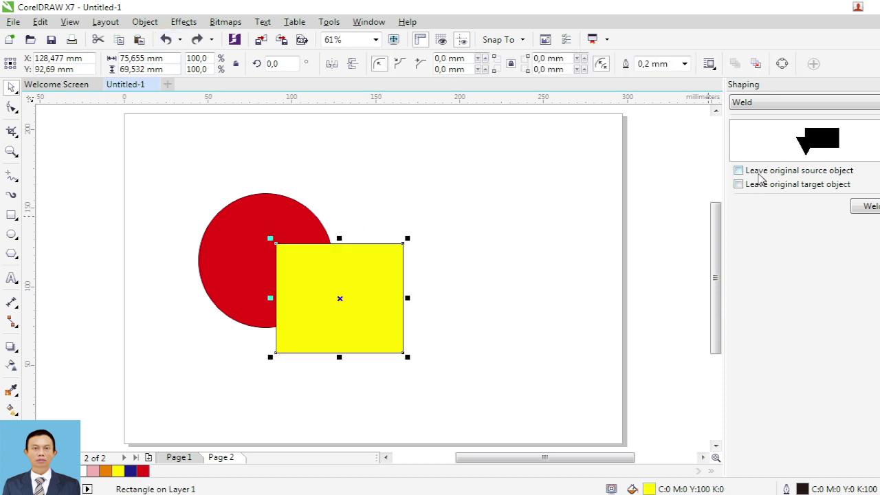
Step: Weld the yellow rectangle to the red circle with the original source object kept, move the result to the page's upper right, and undo both
click(759, 175)
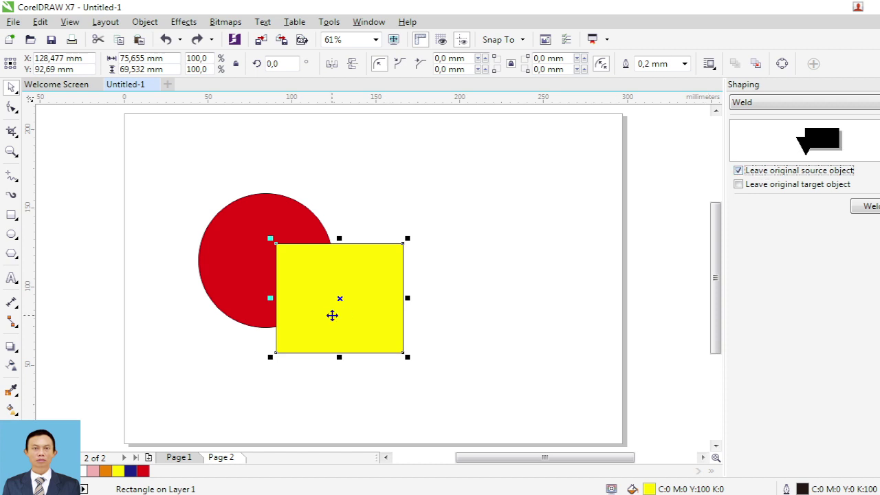
click(865, 206)
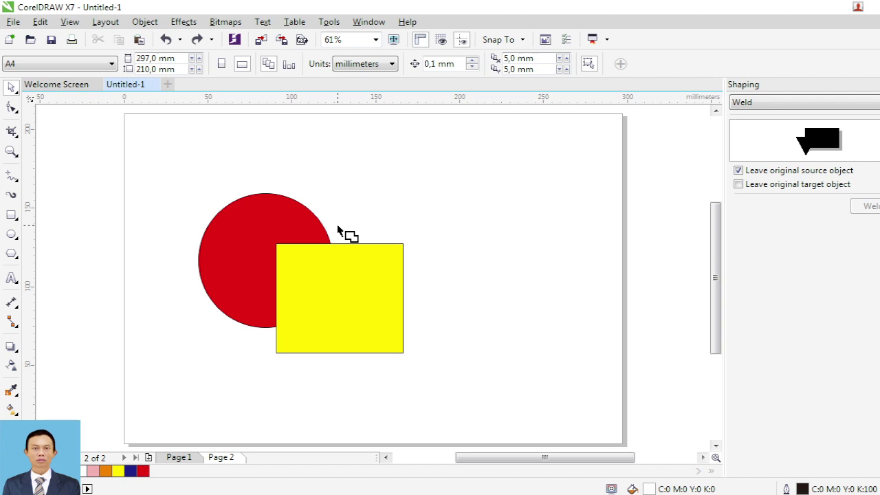
click(275, 219)
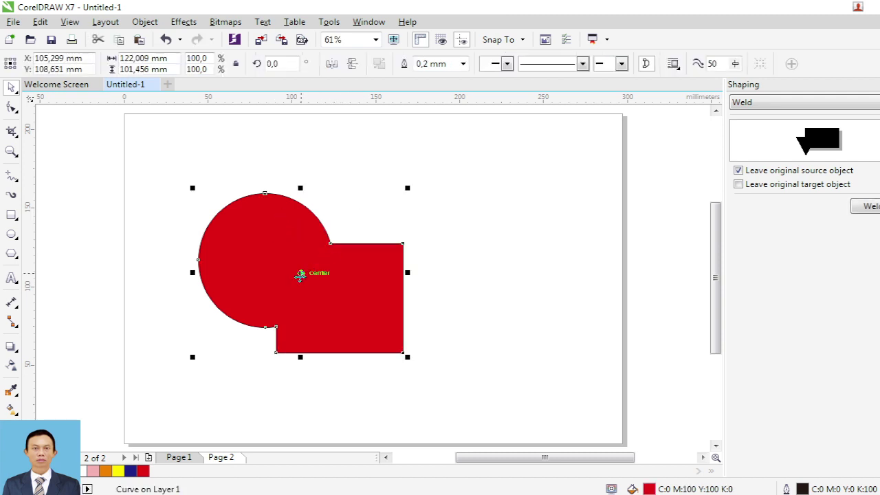
drag(301, 274, 506, 197)
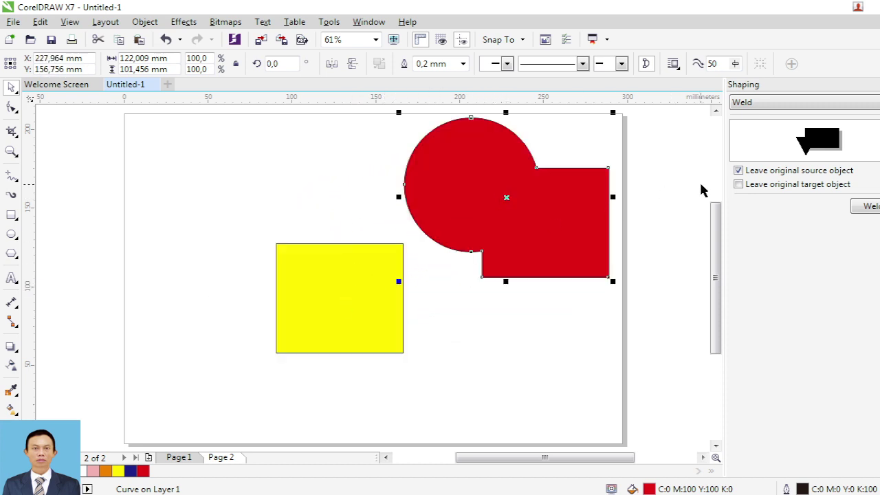
click(166, 40)
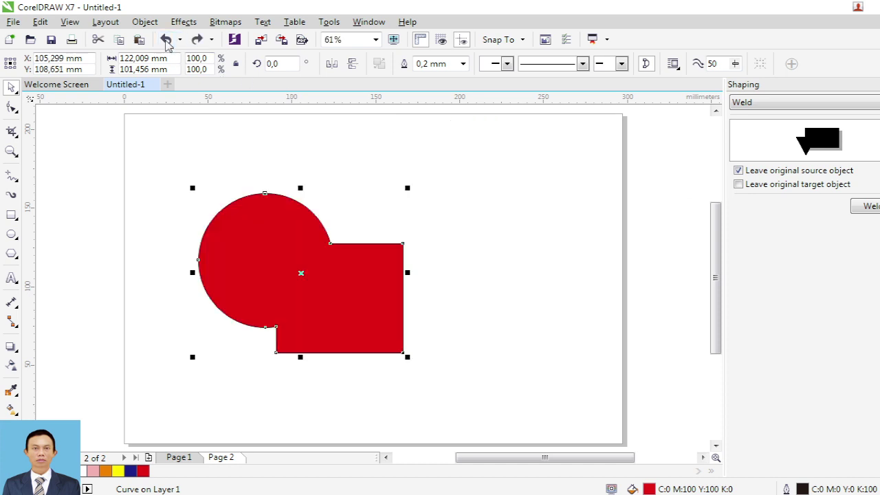
click(166, 40)
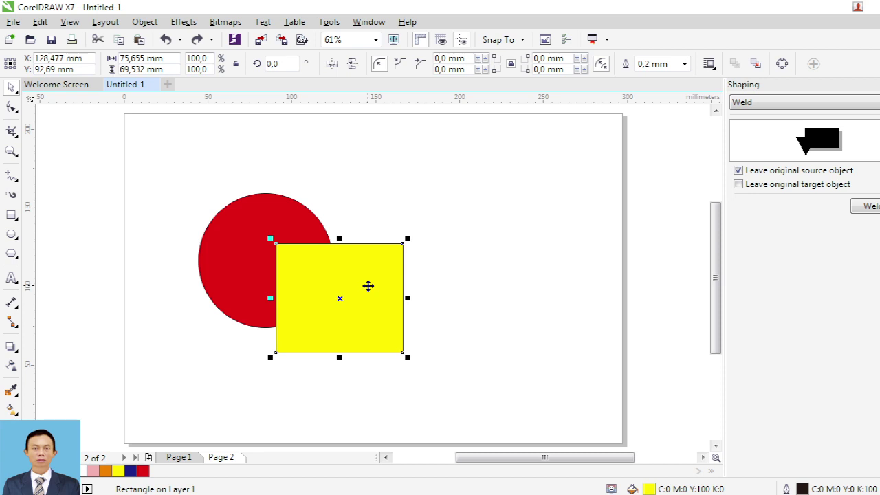
Step: Weld the red circle to the yellow rectangle with the original source object kept, move the result to the upper right, and undo both
click(237, 234)
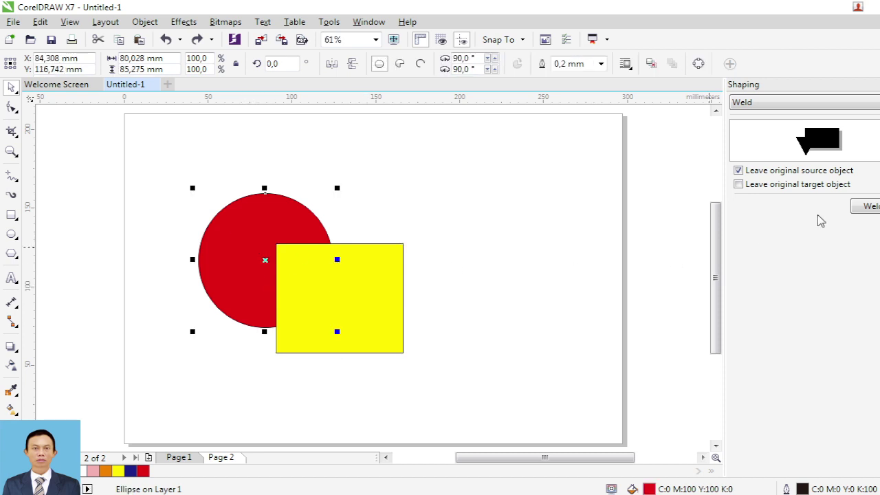
click(865, 208)
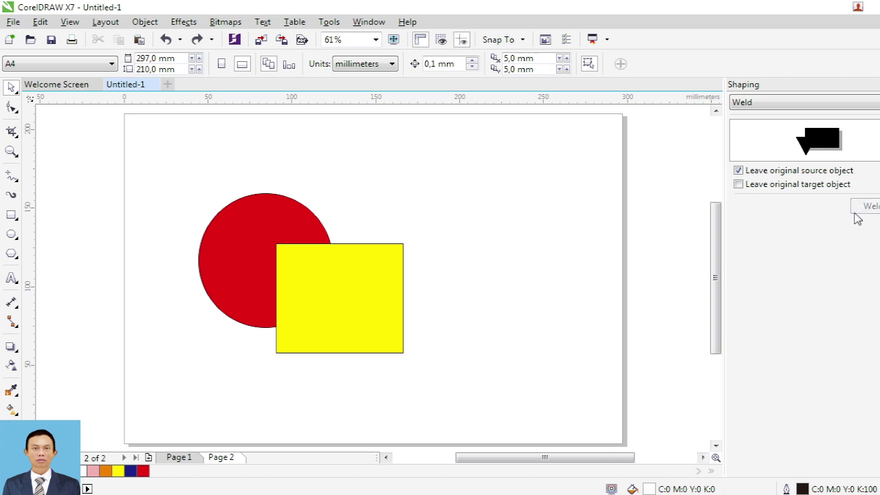
click(375, 313)
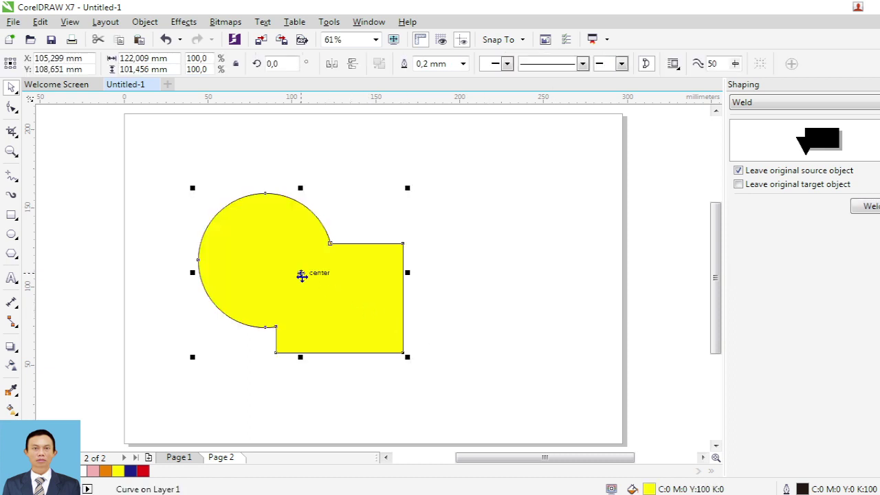
drag(301, 274, 482, 194)
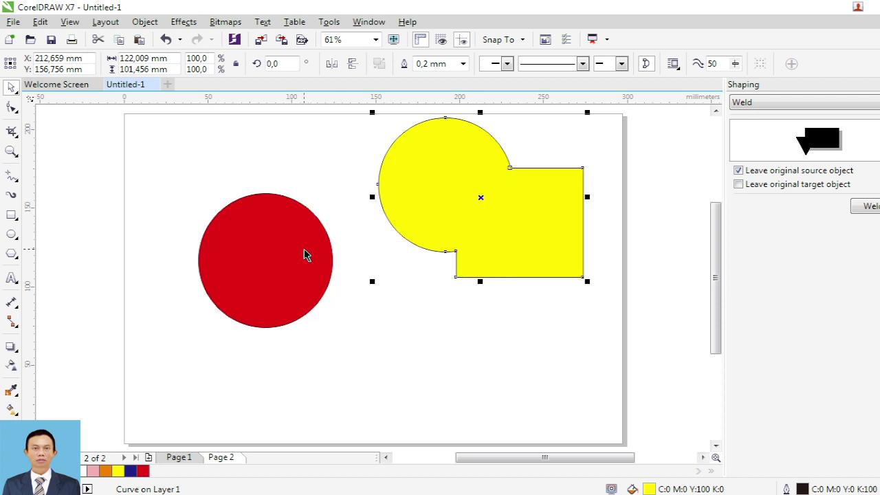
click(166, 39)
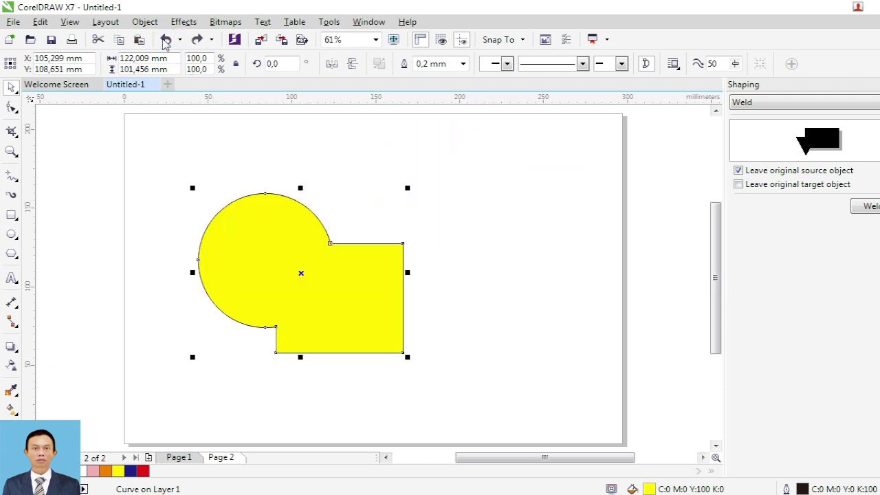
click(166, 40)
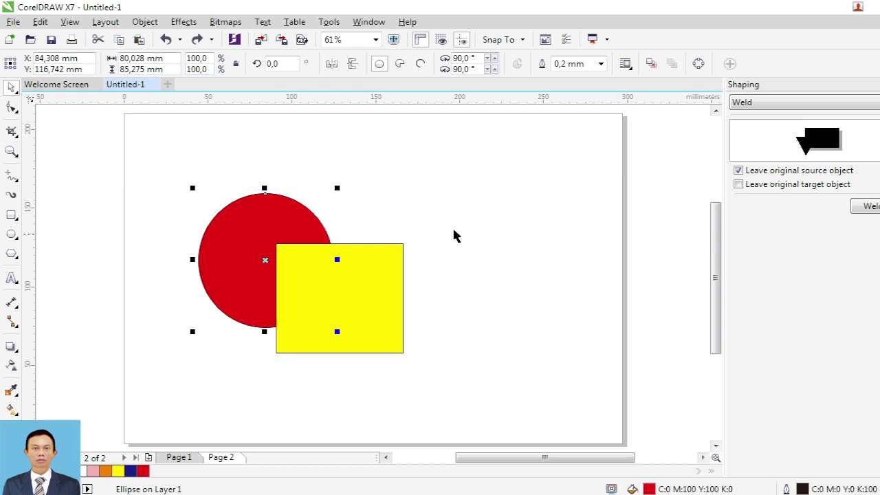
Step: Weld the red circle to the yellow rectangle with only the original target object kept, move the result to the upper right, and undo both
click(739, 171)
click(740, 184)
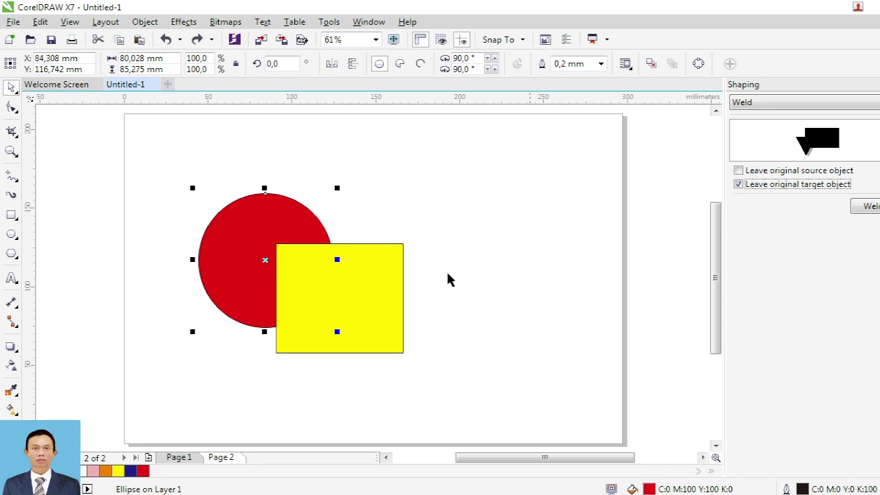
click(664, 324)
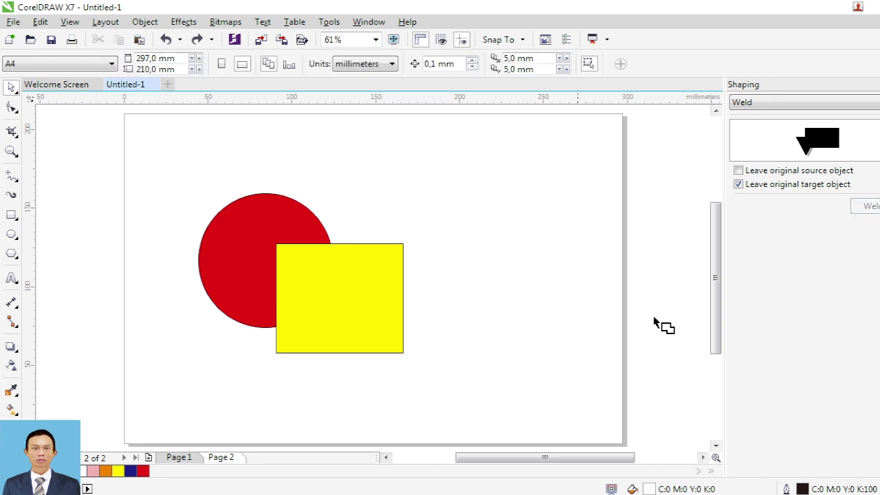
click(380, 318)
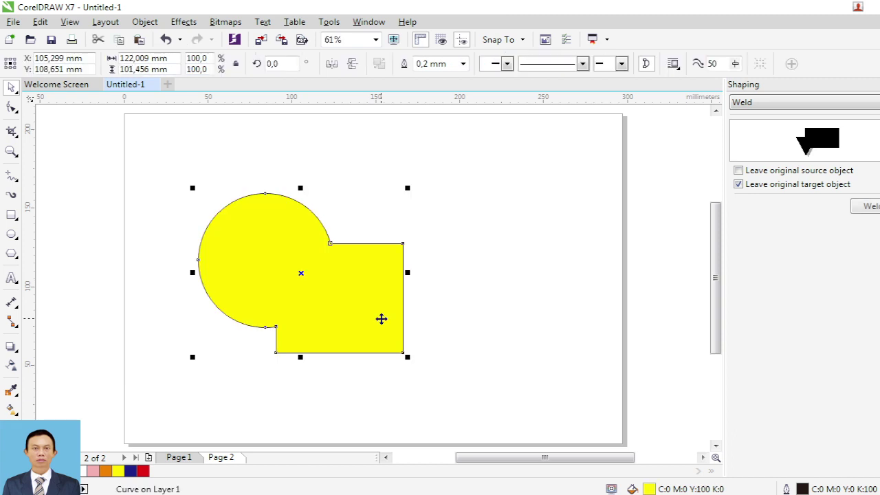
drag(301, 275, 467, 196)
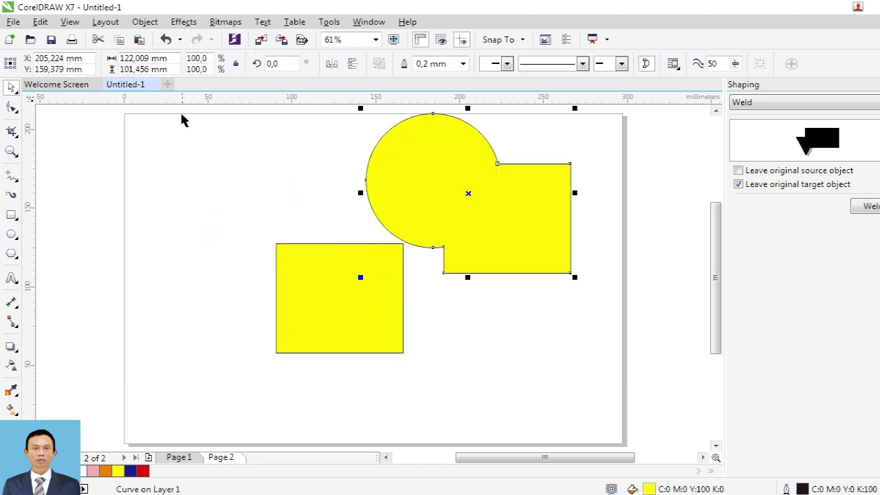
click(165, 41)
click(165, 39)
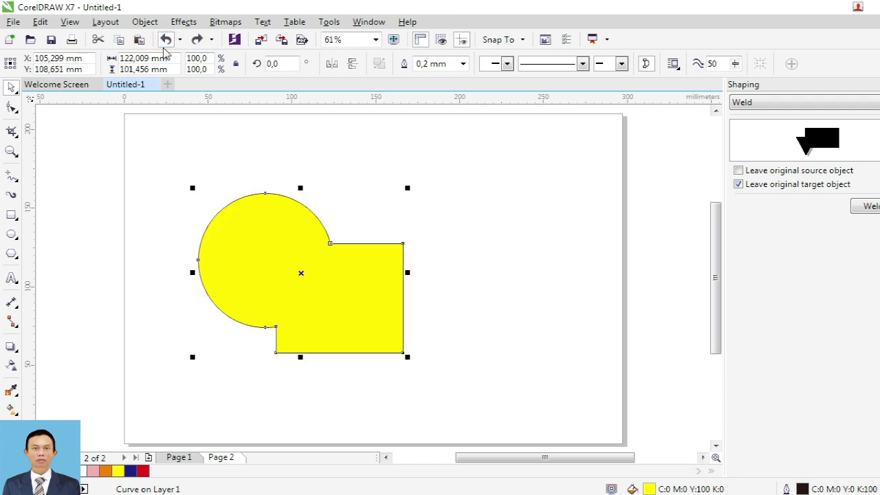
Step: Weld the yellow rectangle to the red circle with only the original target object kept, move the result to the upper right, and undo both
click(352, 288)
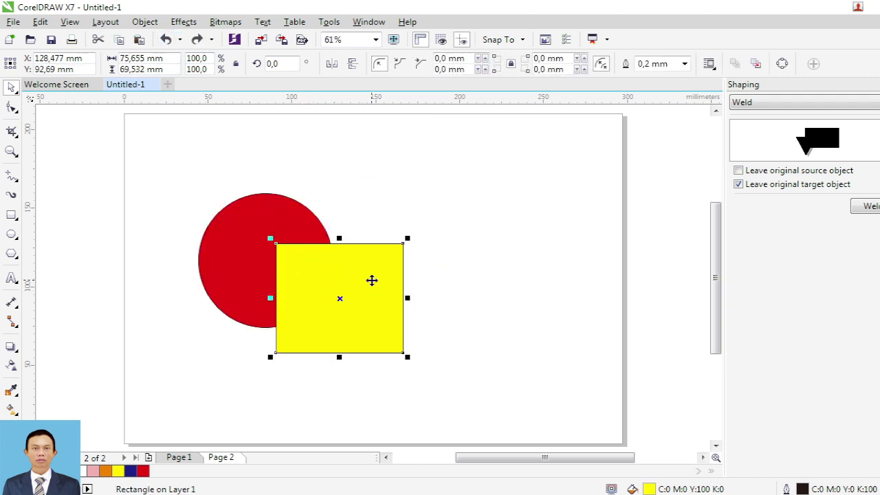
click(867, 206)
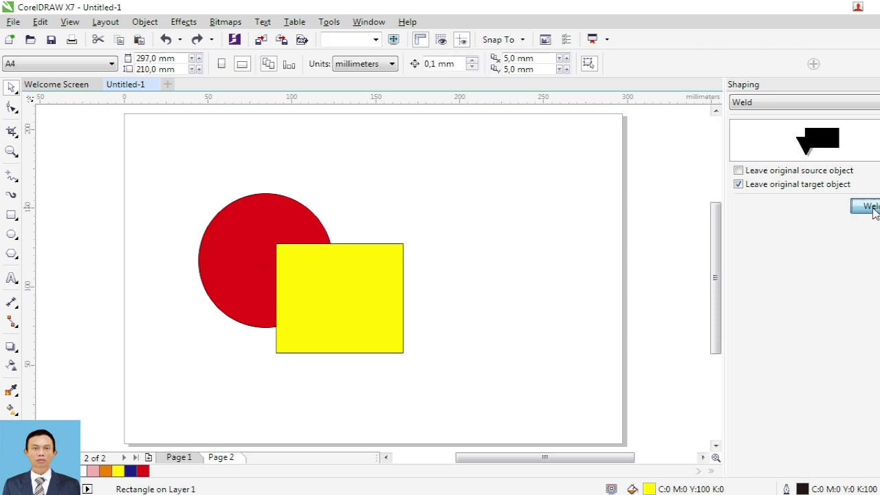
click(235, 250)
drag(270, 269, 445, 198)
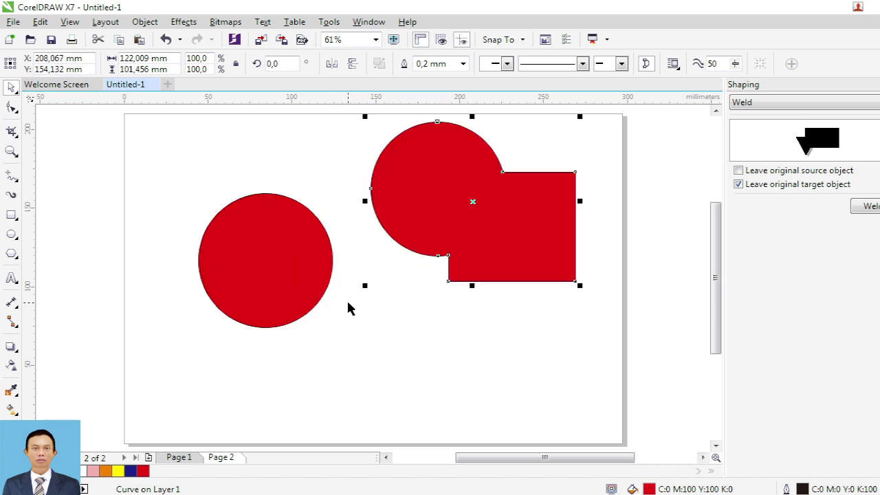
click(165, 40)
click(165, 40)
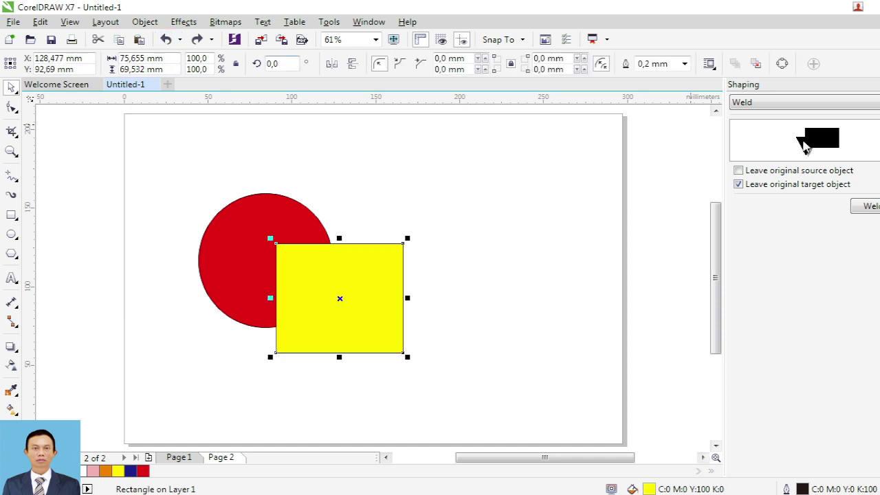
Step: Weld the yellow rectangle to the red circle with both original source and target objects kept, and move the result to the page's upper right
click(739, 171)
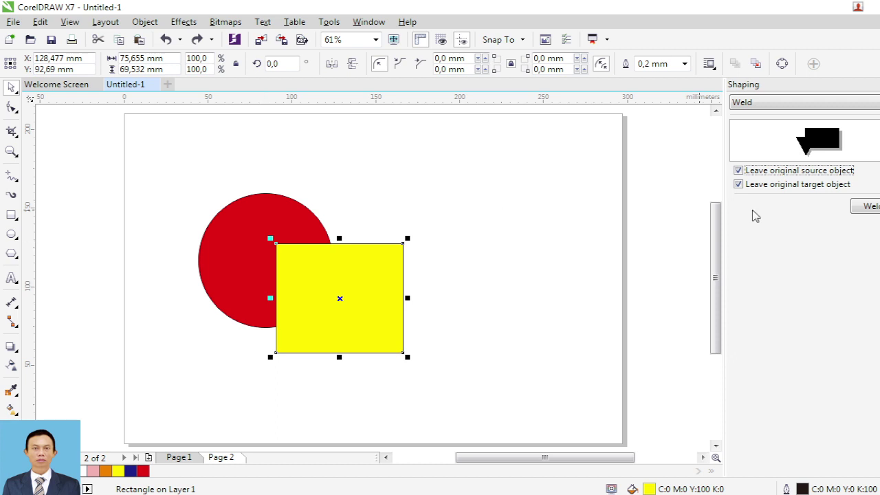
click(865, 206)
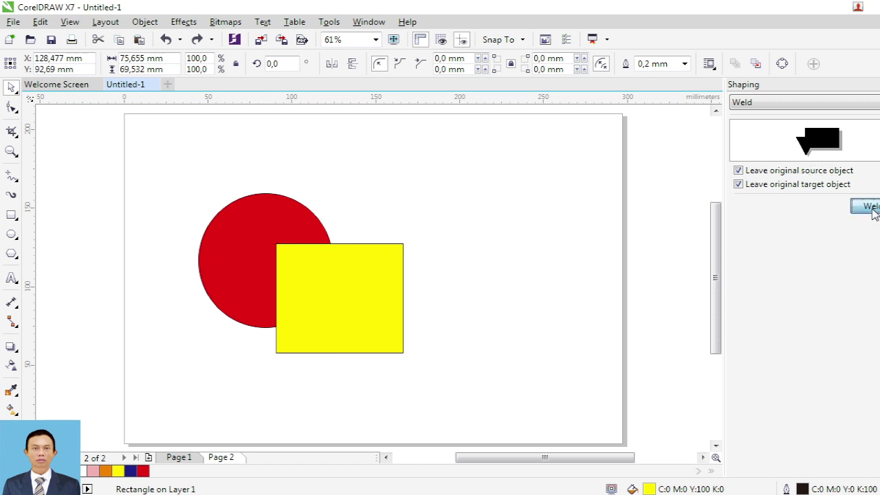
click(296, 236)
drag(303, 273, 536, 182)
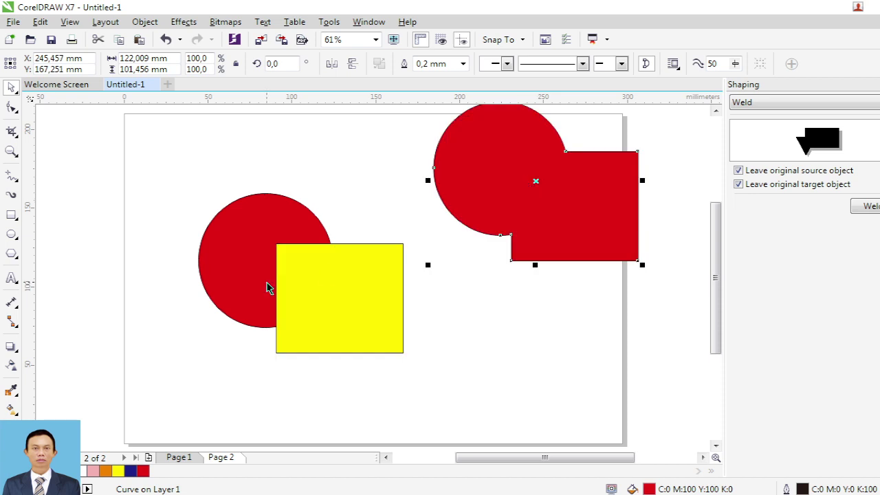
Step: Weld the red circle to the yellow rectangle with both originals kept, and move the result to the page's lower right
click(253, 245)
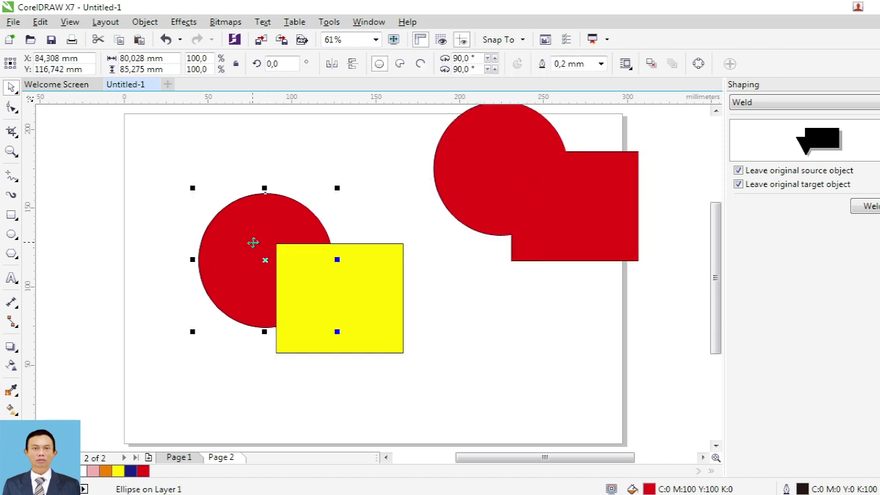
click(865, 206)
click(393, 299)
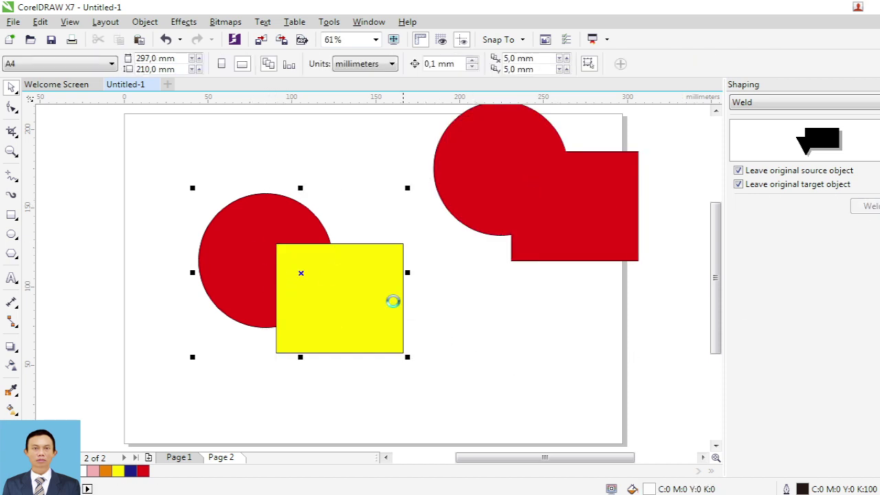
drag(293, 292, 522, 359)
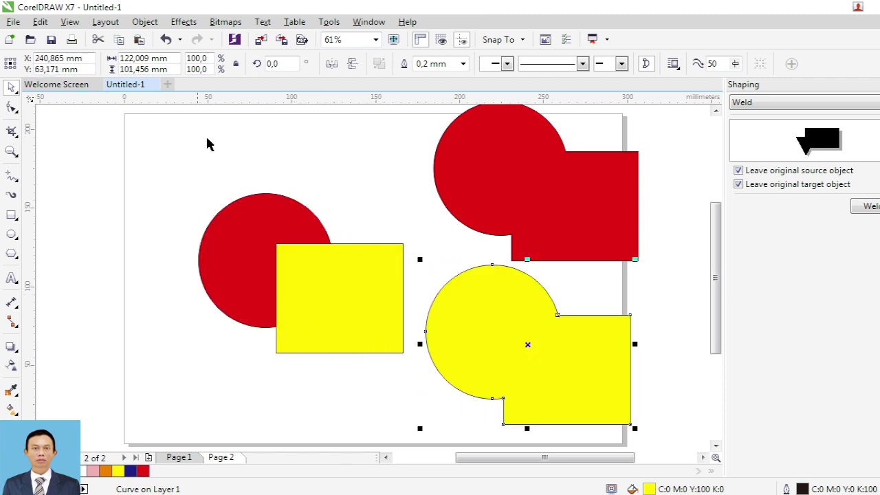
Step: Undo the last two welds and the moves of their results
click(166, 40)
click(165, 40)
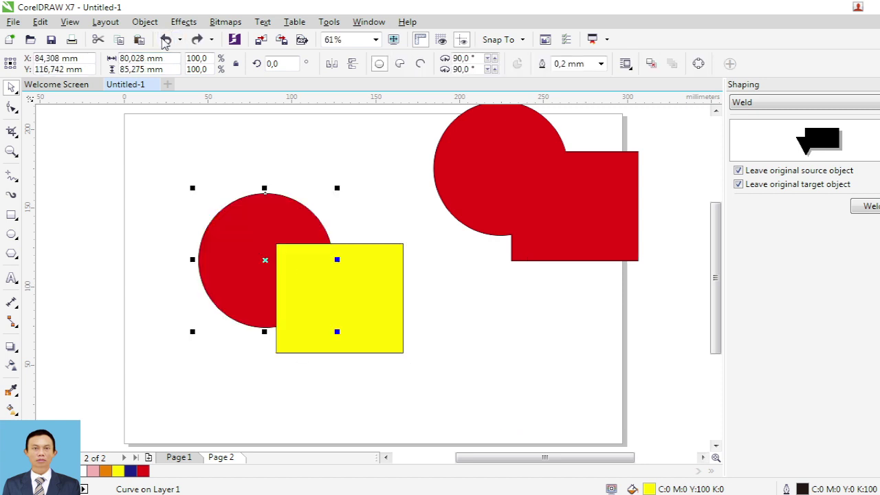
click(166, 40)
click(166, 40)
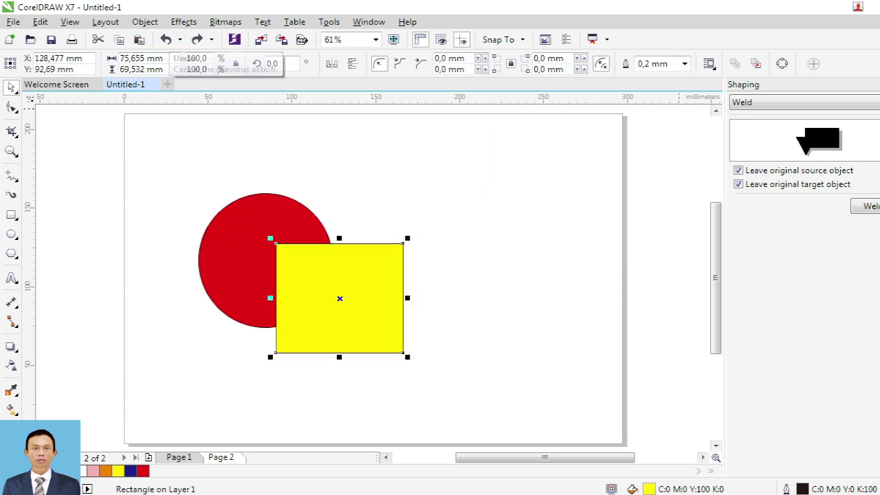
Step: Turn off keeping the original source and target objects, and delete both the circle and the rectangle
click(738, 170)
click(738, 183)
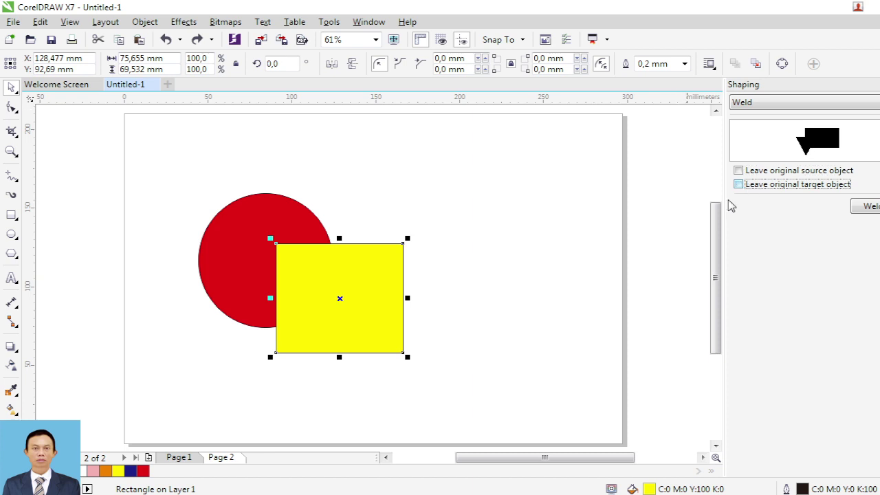
click(187, 187)
drag(187, 188, 473, 357)
key(Delete)
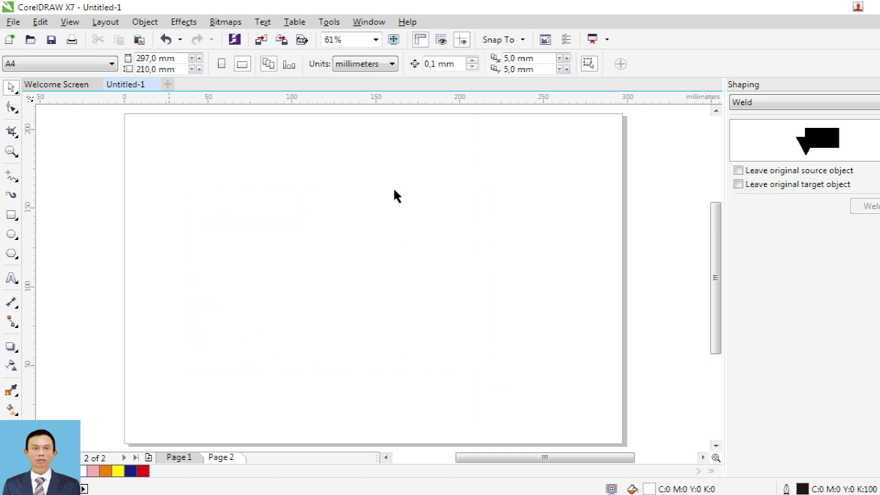
Step: Draw eight overlapping ellipses, about 54 to 82 mm wide, across the page in a cloud-like cluster
click(12, 234)
drag(171, 181, 301, 265)
drag(218, 219, 329, 312)
drag(258, 173, 396, 276)
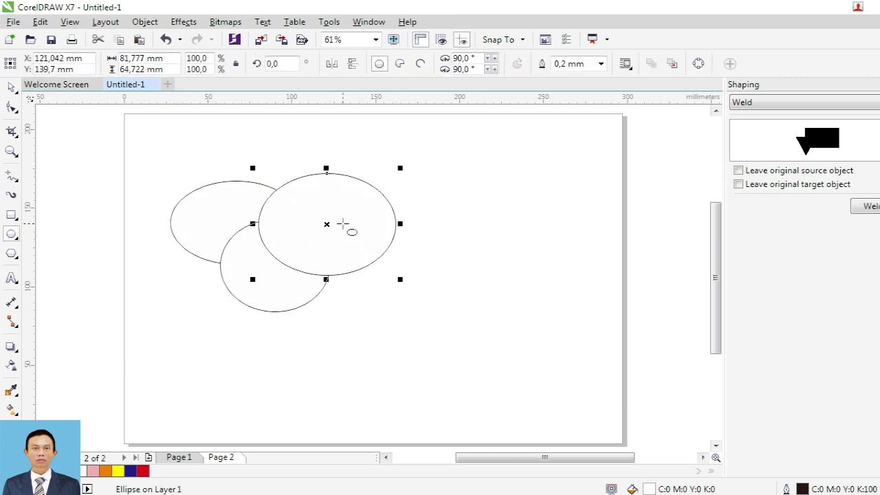
drag(342, 224, 454, 339)
mouse_move(383, 164)
mouse_down()
mouse_move(438, 253)
mouse_move(483, 275)
mouse_up()
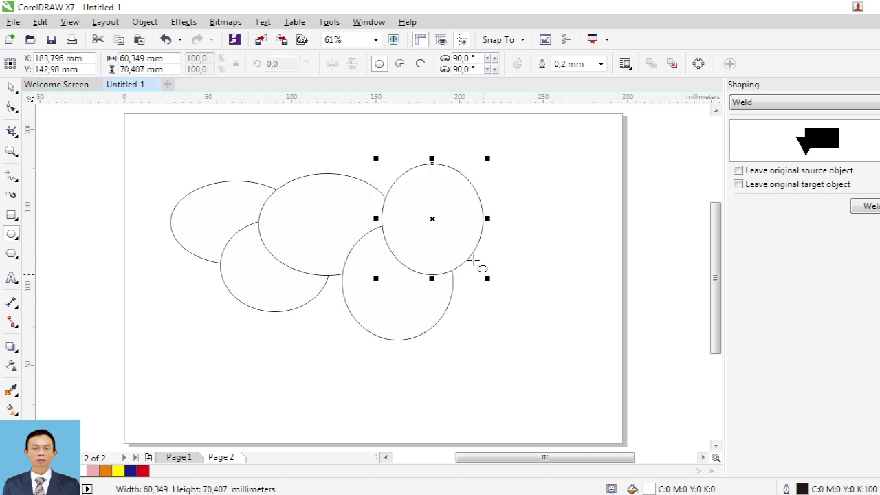
drag(450, 204, 563, 308)
drag(397, 282, 515, 378)
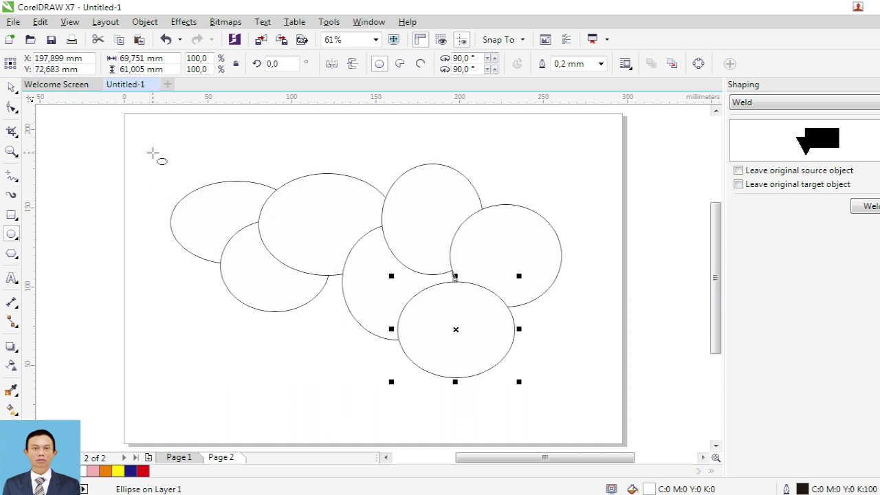
drag(152, 152, 244, 228)
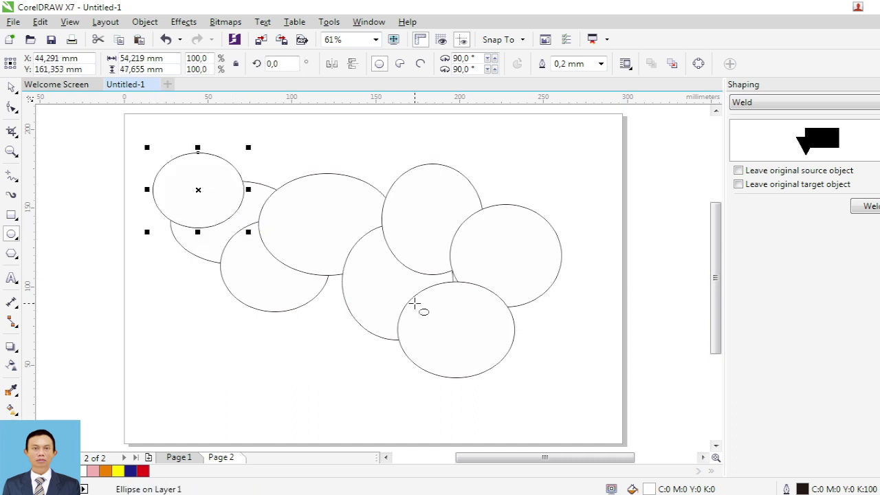
Step: Weld all eight ellipses into one cloud outline without keeping originals, and move it slightly up and to the right
click(12, 86)
click(183, 288)
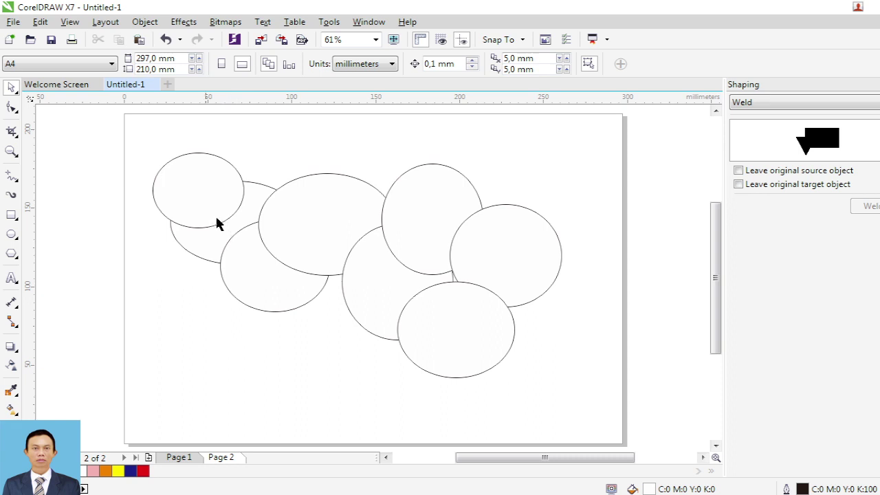
drag(172, 174, 589, 413)
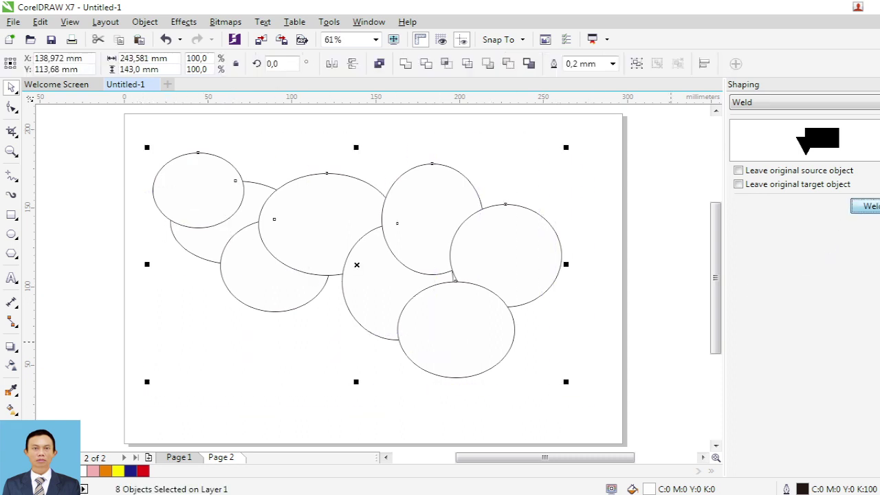
click(865, 207)
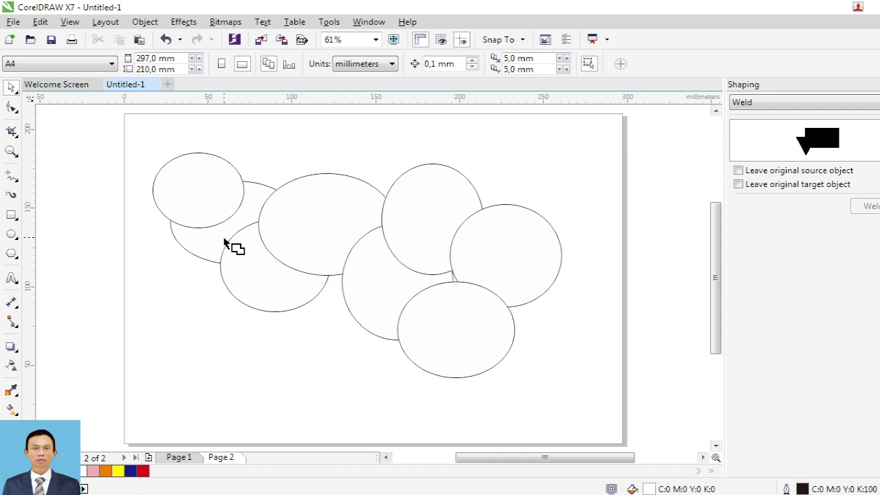
click(316, 242)
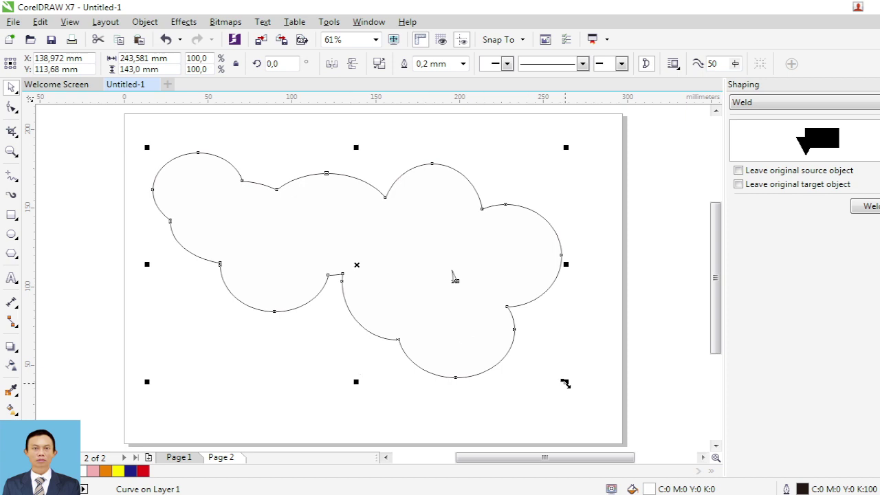
drag(464, 333, 484, 311)
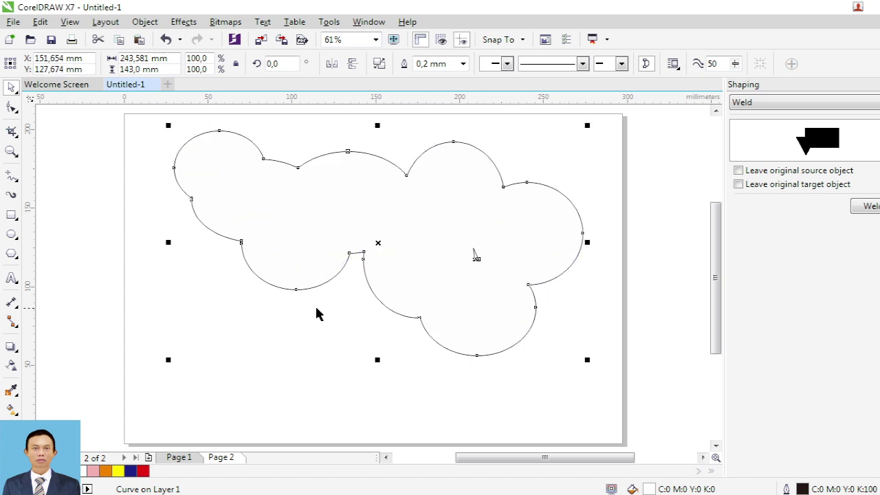
Step: Draw a narrow vertical trunk rectangle about 9 mm by 119 mm overlapping the cloud's left part, and place a copy overlapping its right part
click(11, 215)
mouse_move(275, 238)
mouse_down()
mouse_move(293, 320)
mouse_move(290, 429)
mouse_up()
drag(455, 299, 480, 434)
click(166, 39)
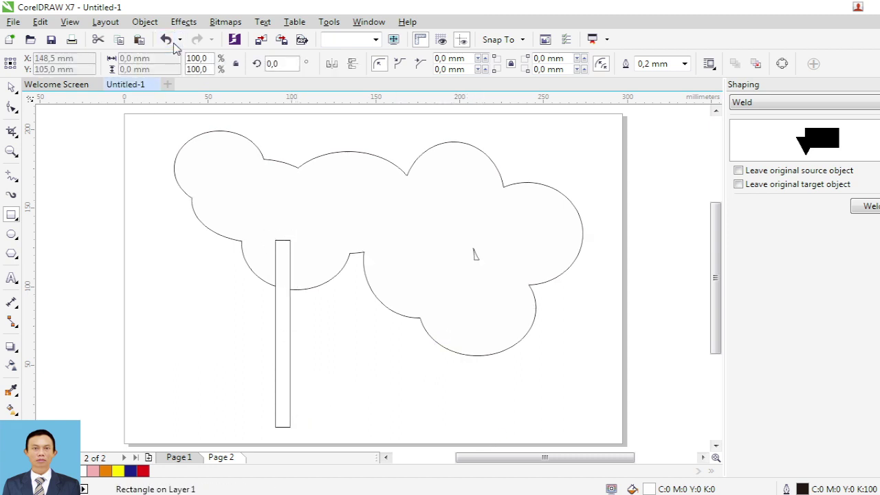
click(11, 87)
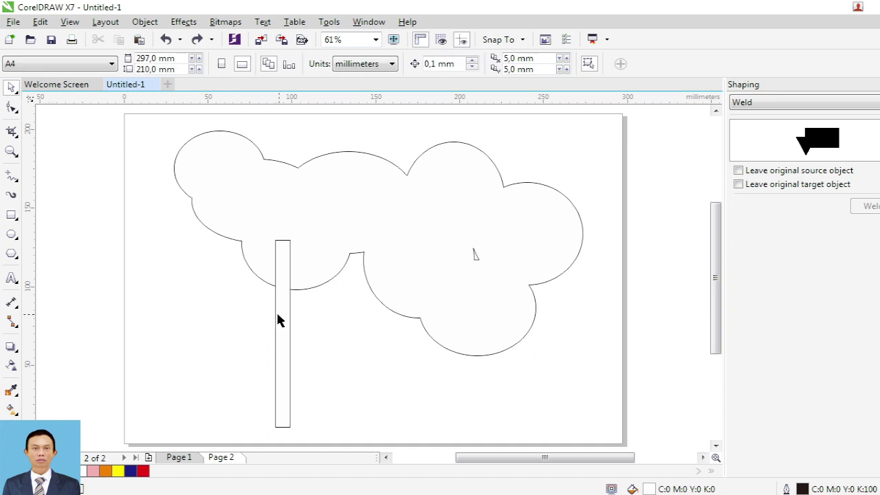
drag(277, 321, 462, 314)
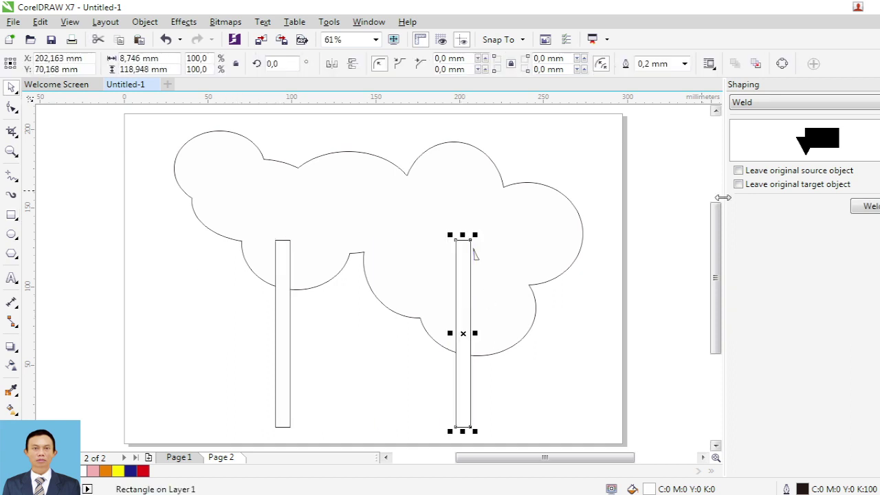
Step: Weld the right and left trunk rectangles to the cloud outline without keeping any originals, and deselect the result
click(867, 206)
click(548, 240)
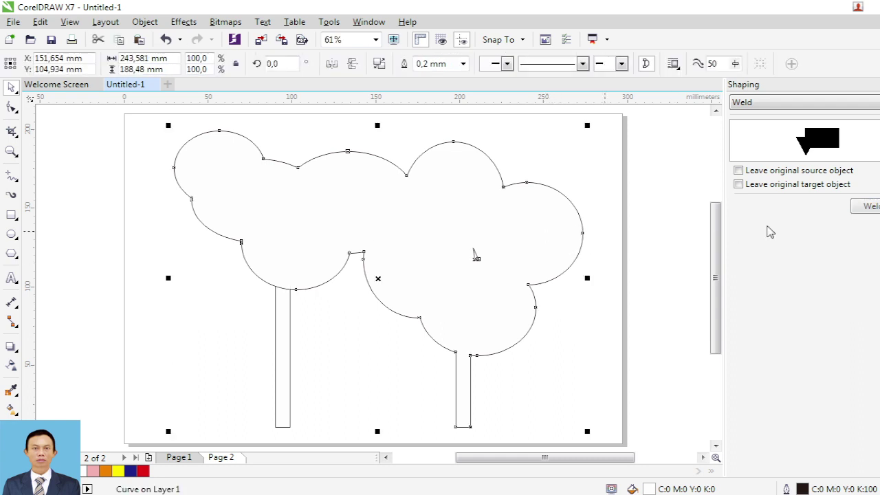
click(275, 347)
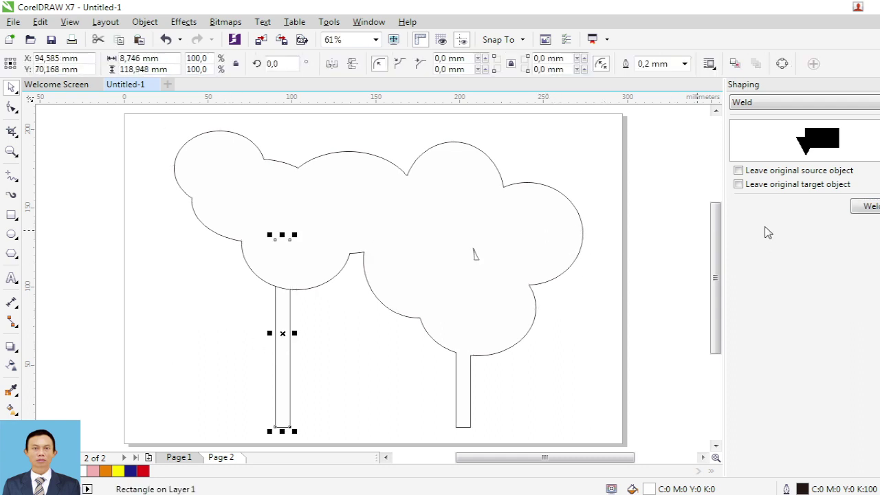
click(857, 208)
click(377, 231)
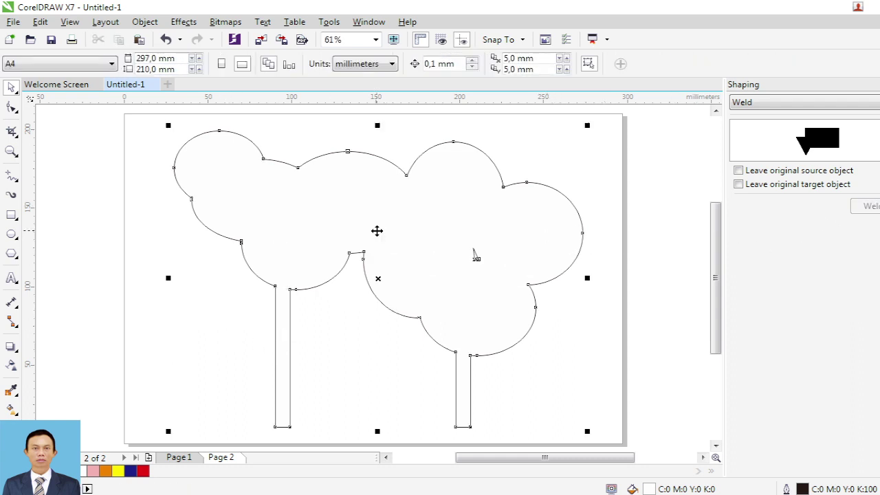
click(492, 382)
Step: Add a third page to the document and set the shaping operation to Trim
click(148, 458)
click(822, 106)
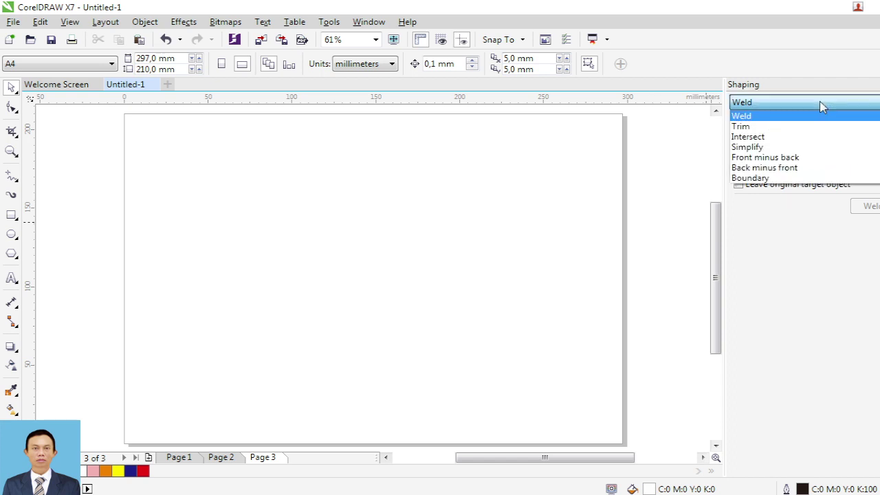
click(796, 114)
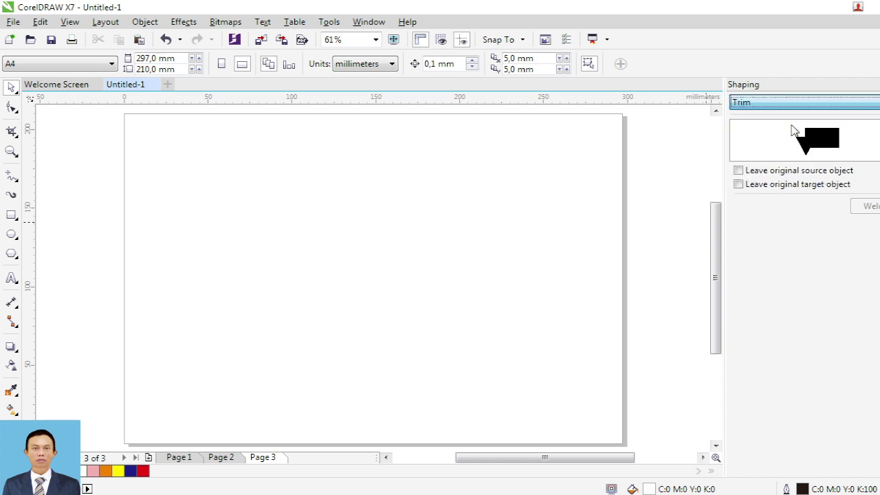
Step: Draw a rectangle about 93 mm by 107 mm and an ellipse about 99 mm by 104 mm overlapping its lower-right corner
click(11, 215)
drag(189, 174, 346, 342)
click(11, 234)
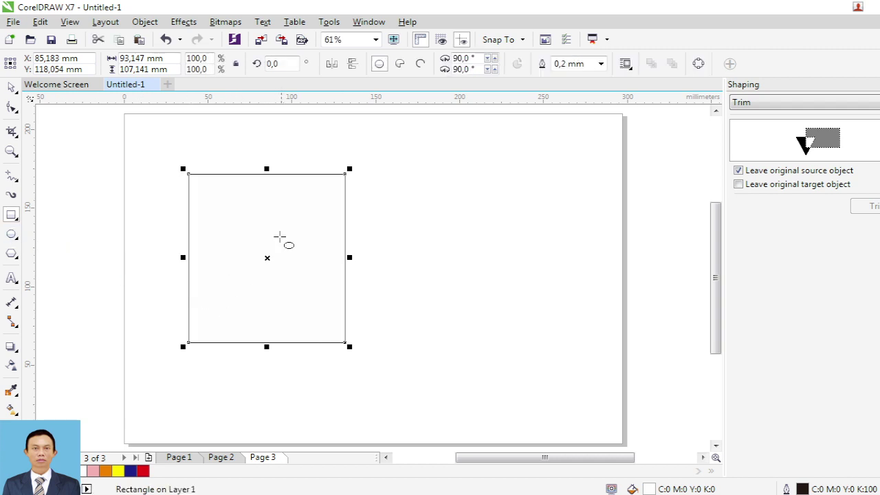
drag(249, 237, 416, 401)
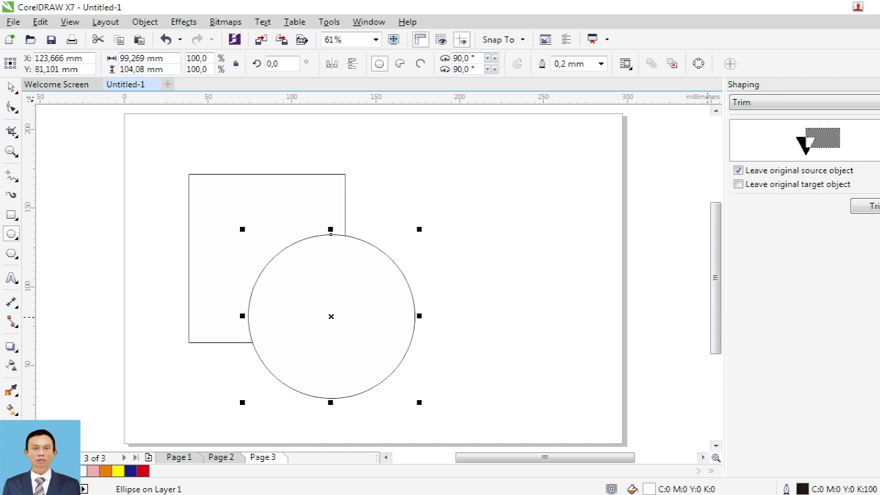
Step: Fill the ellipse with magenta and the rectangle with yellow
click(877, 330)
click(14, 88)
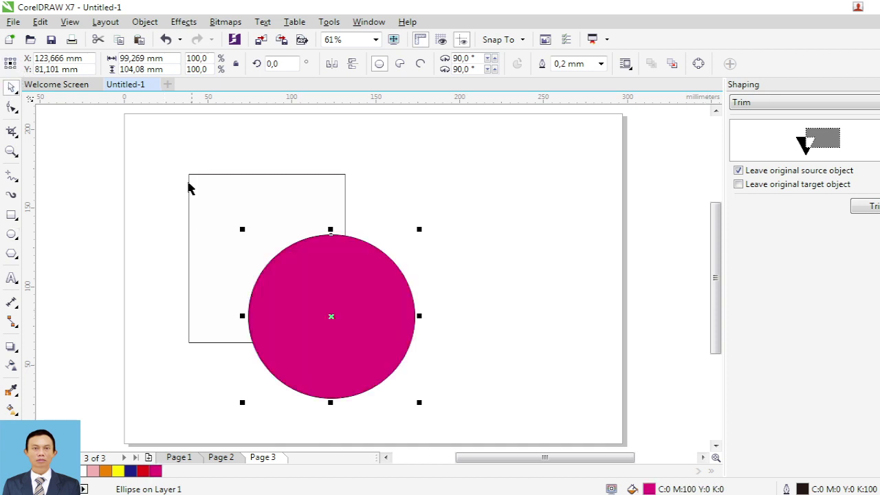
click(197, 186)
click(878, 289)
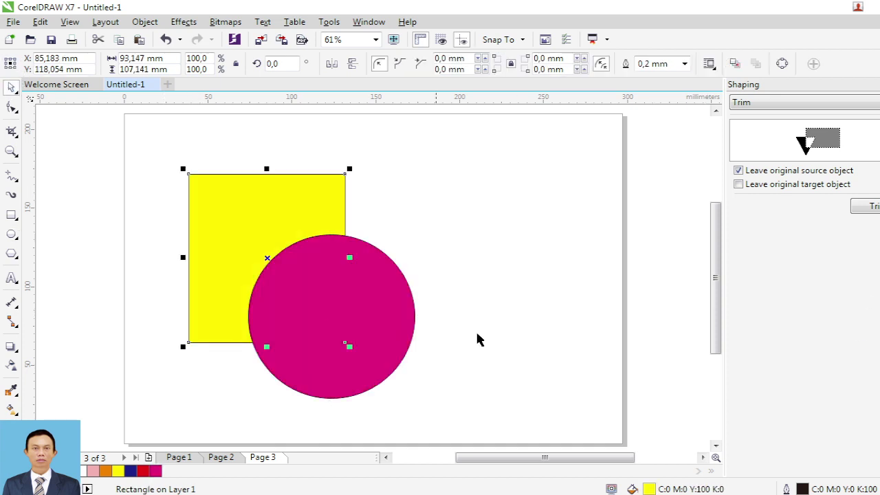
Step: Trim the yellow rectangle with the magenta ellipse, leaving neither the original source nor target object, and undo the trim
click(410, 320)
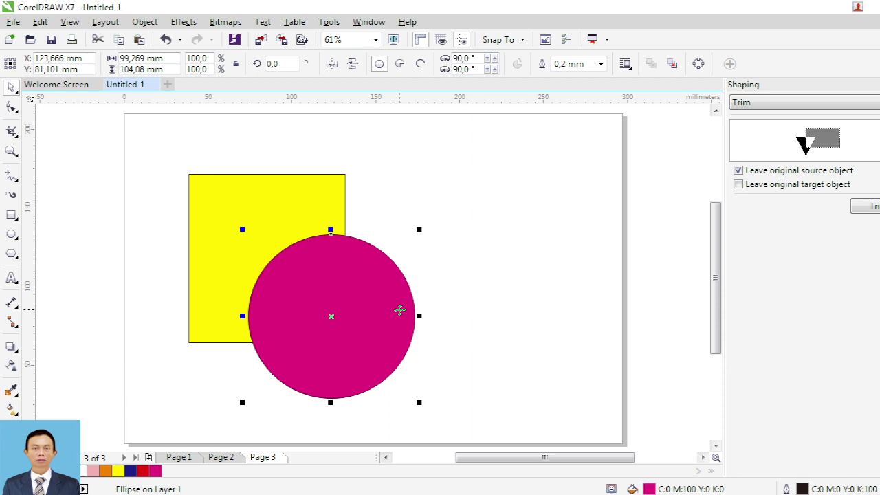
click(739, 170)
click(863, 207)
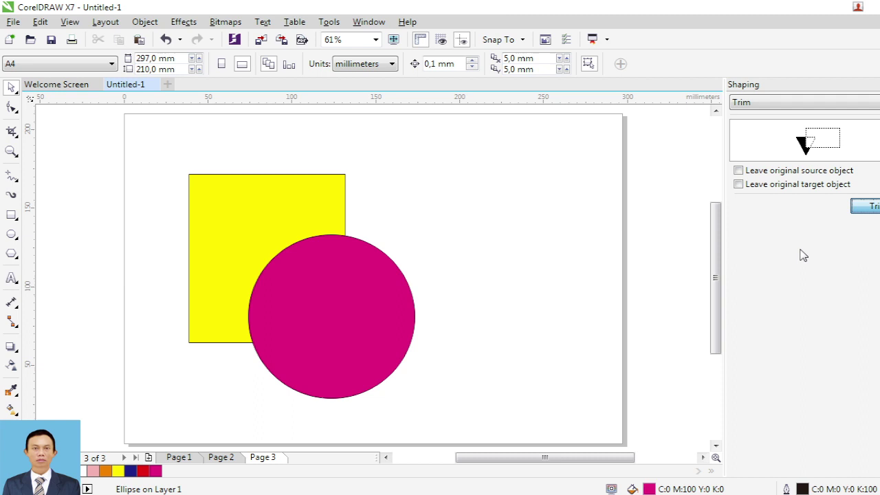
click(267, 200)
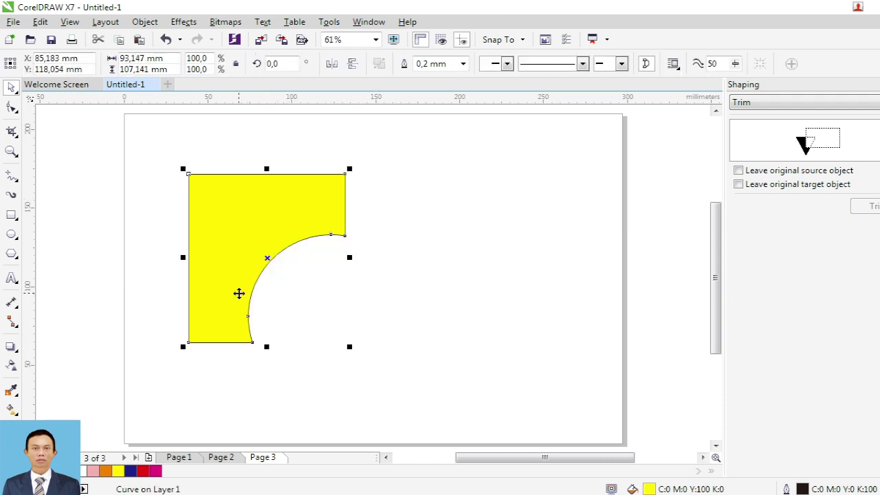
click(166, 39)
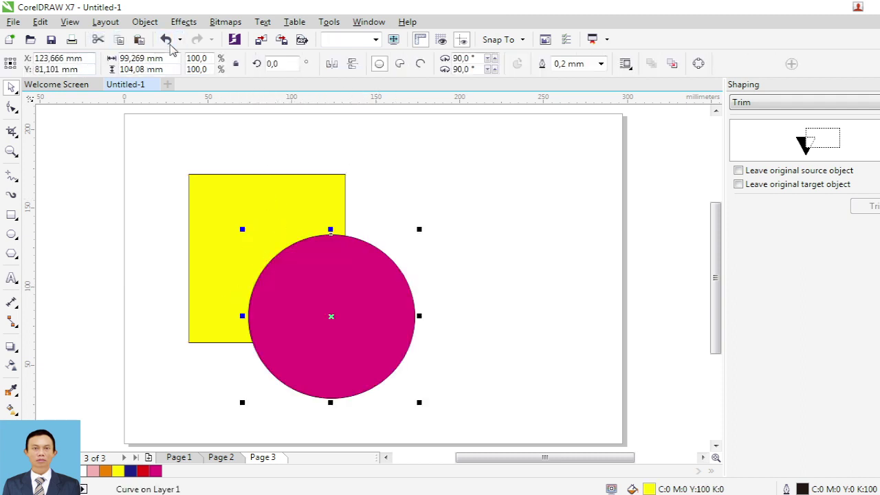
Step: Trim the magenta ellipse with the yellow rectangle as the cutting object, and undo that trim
click(222, 186)
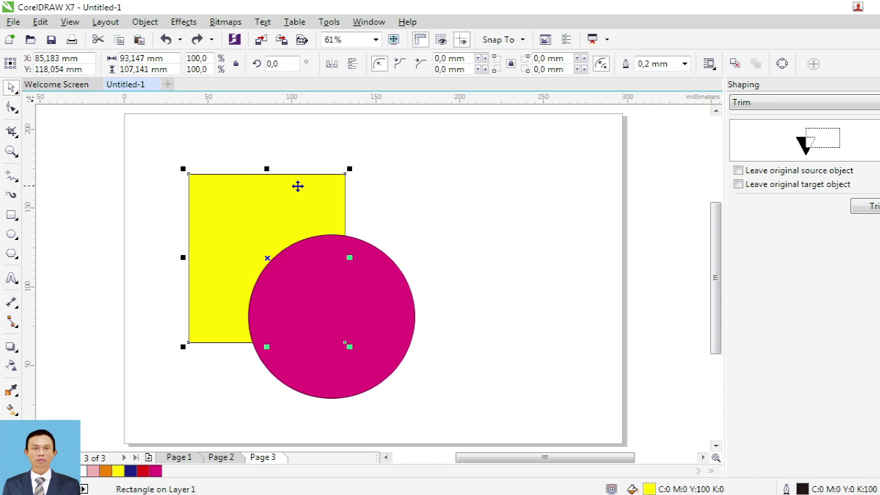
click(861, 207)
click(385, 310)
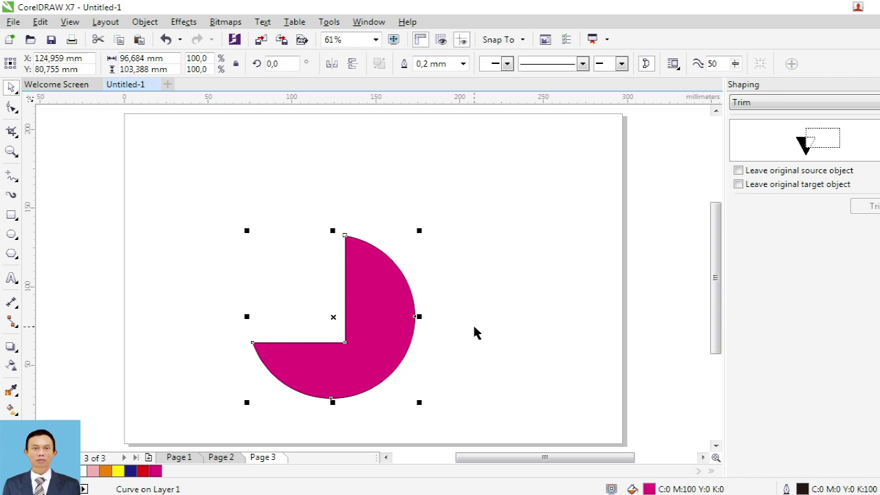
click(166, 39)
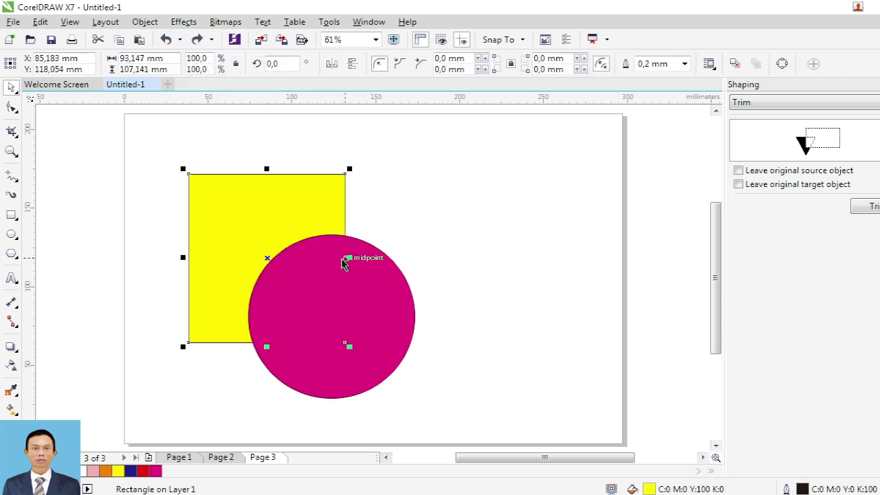
Step: Scale the magenta ellipse down proportionally to about 66 mm by 70 mm and move it inside the yellow rectangle
click(347, 280)
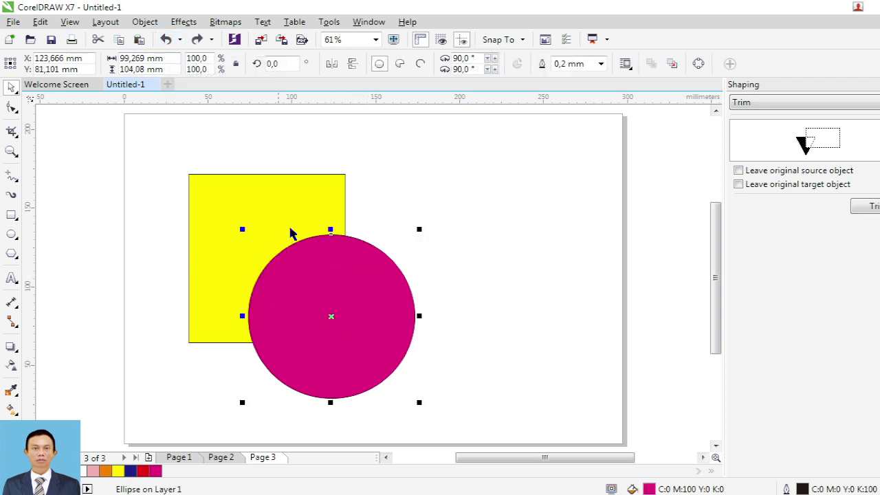
click(261, 206)
click(338, 285)
drag(418, 229, 364, 282)
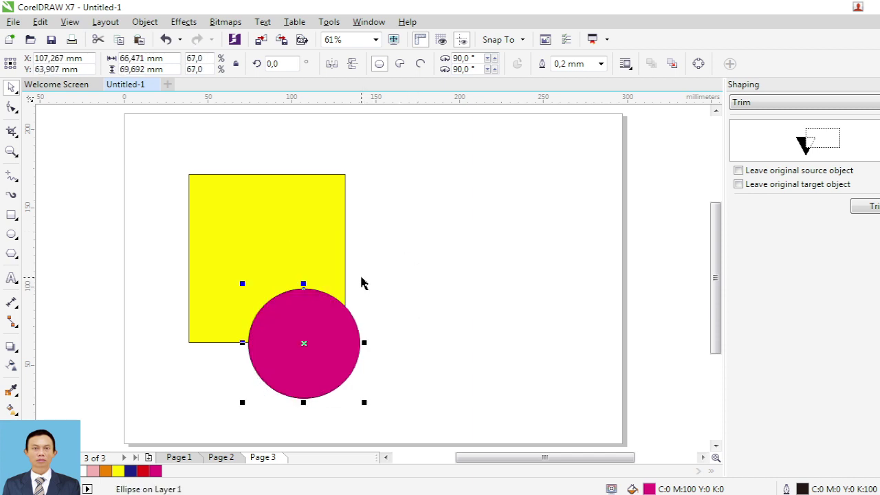
drag(313, 338, 276, 250)
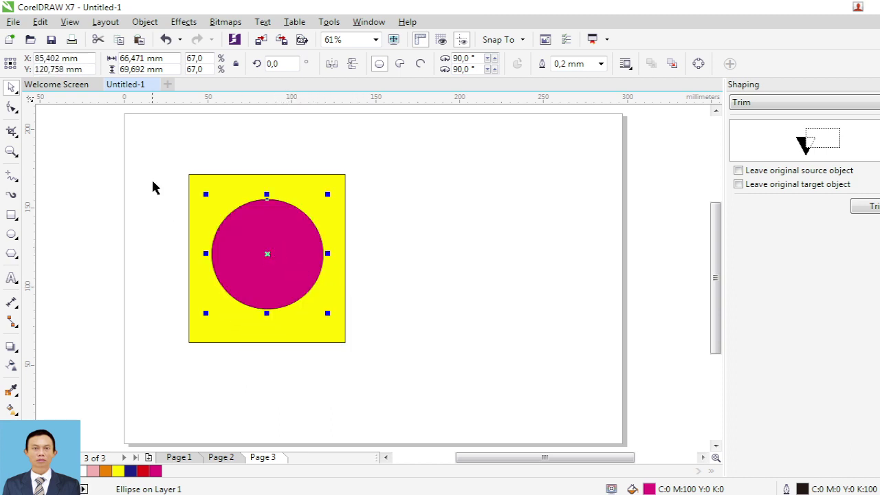
Step: Align the centres of the ellipse and rectangle both horizontally and vertically using Align and Distribute, and deselect them
drag(159, 157, 373, 375)
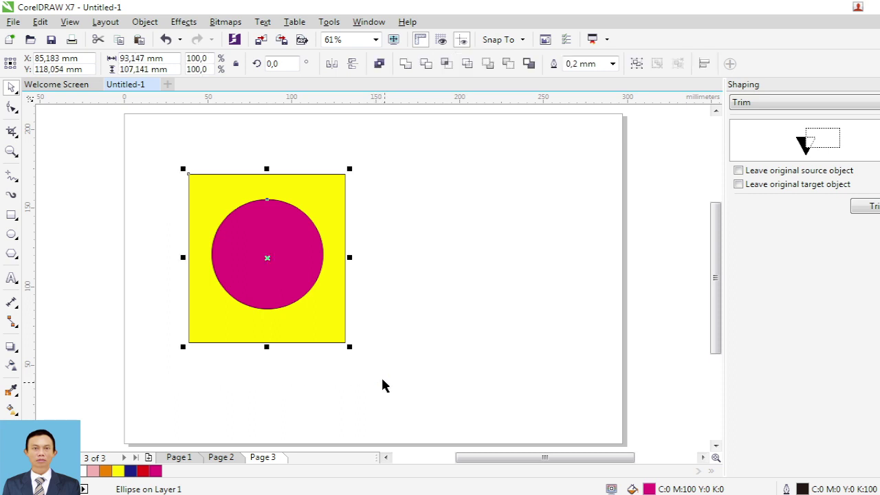
click(152, 25)
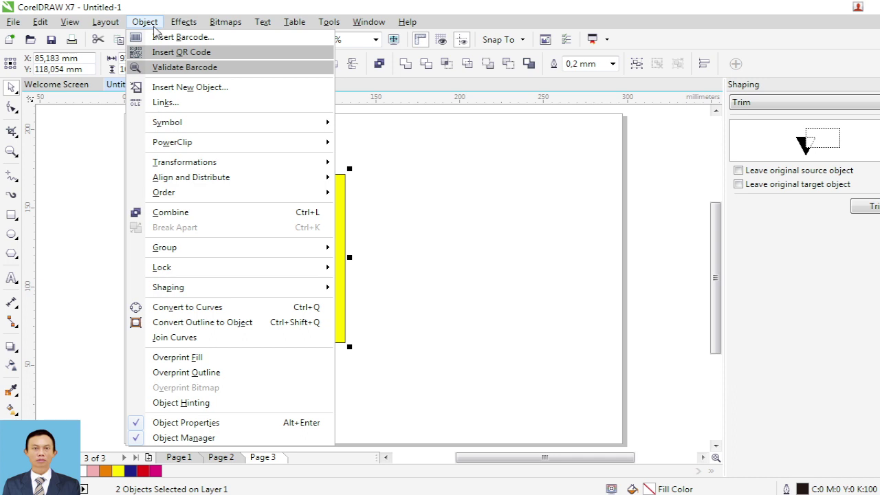
mouse_move(196, 165)
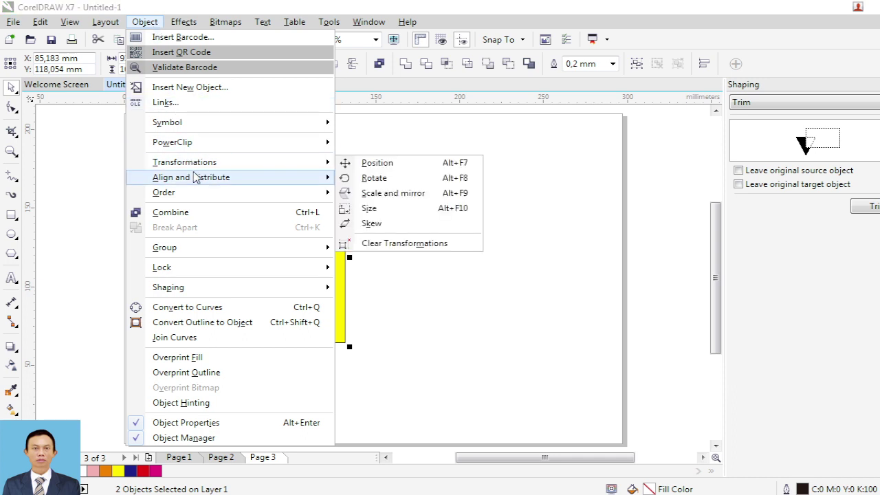
mouse_move(193, 180)
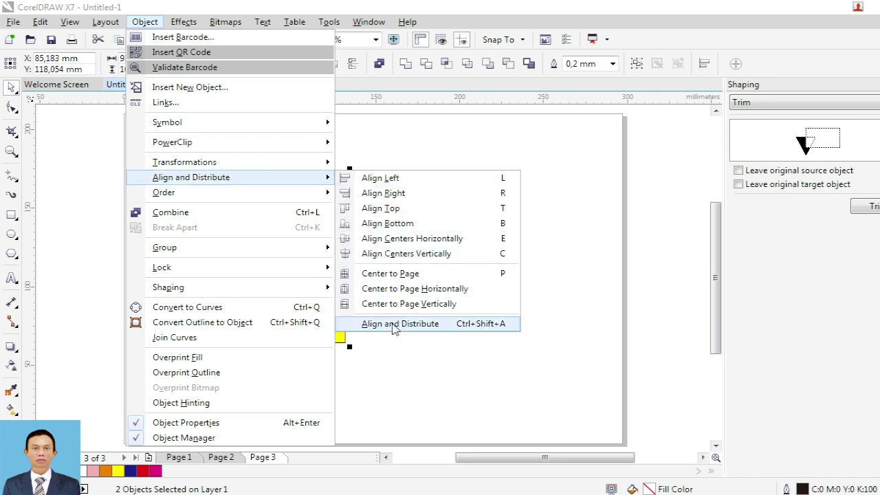
click(398, 324)
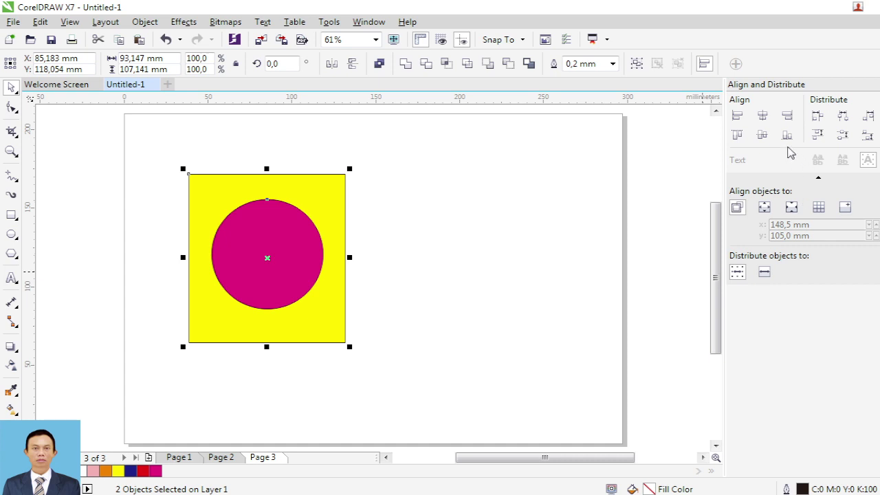
click(764, 117)
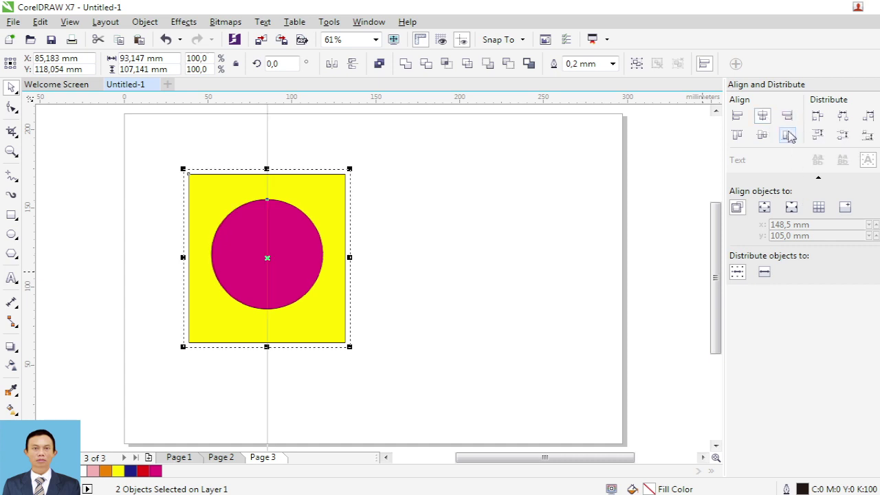
click(762, 136)
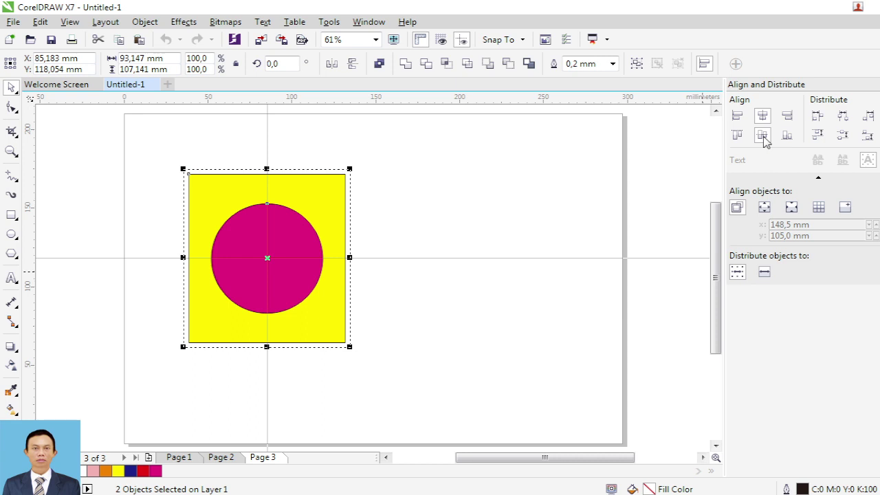
click(415, 168)
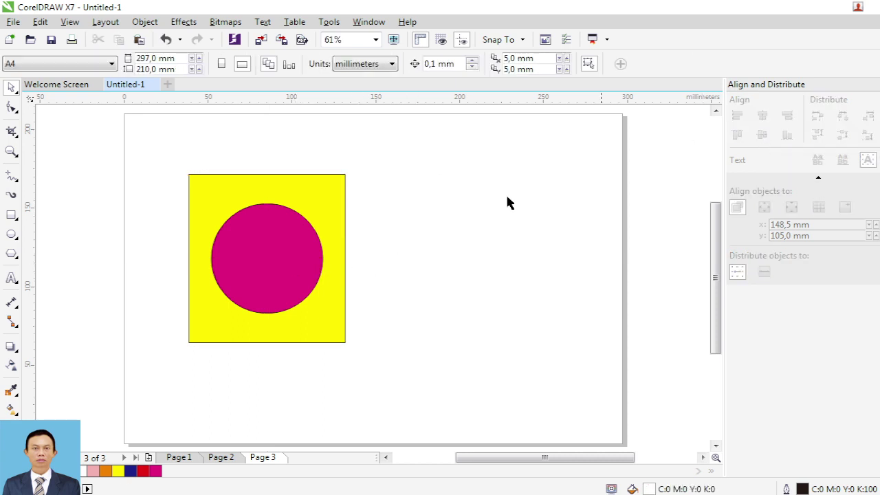
Step: Close the Align and Distribute docker and bring back the Shaping docker with its Trim options
click(875, 84)
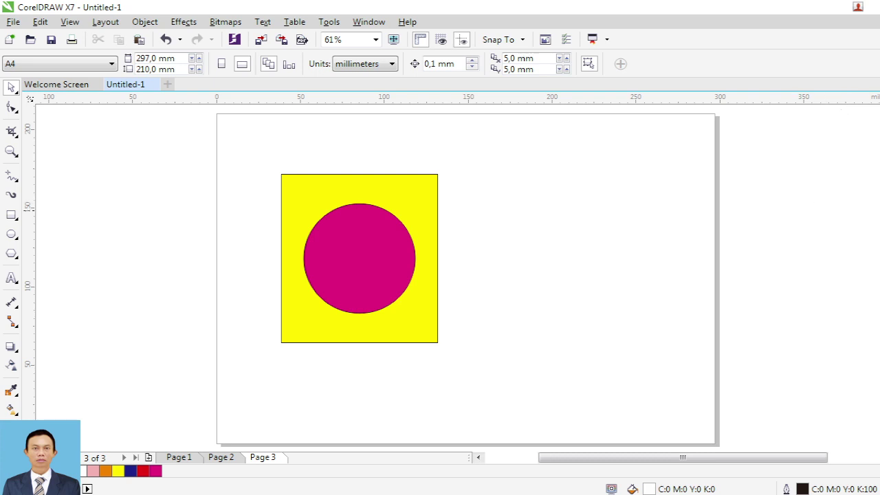
click(145, 22)
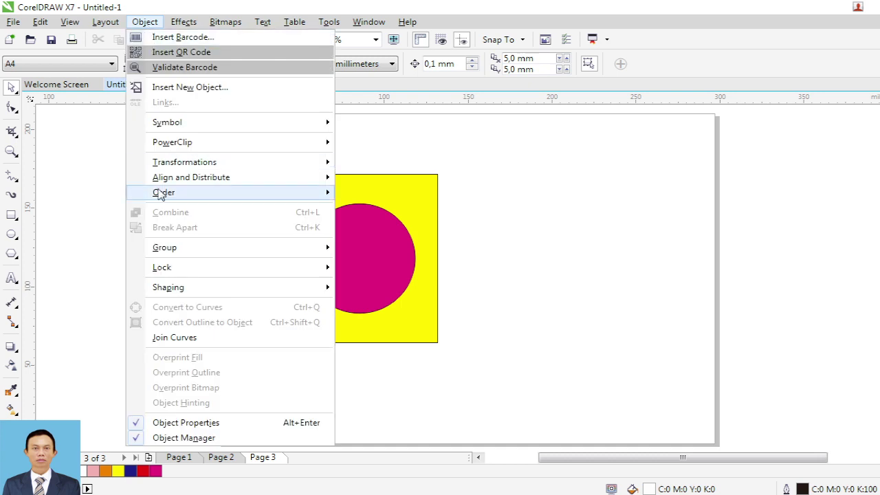
mouse_move(298, 287)
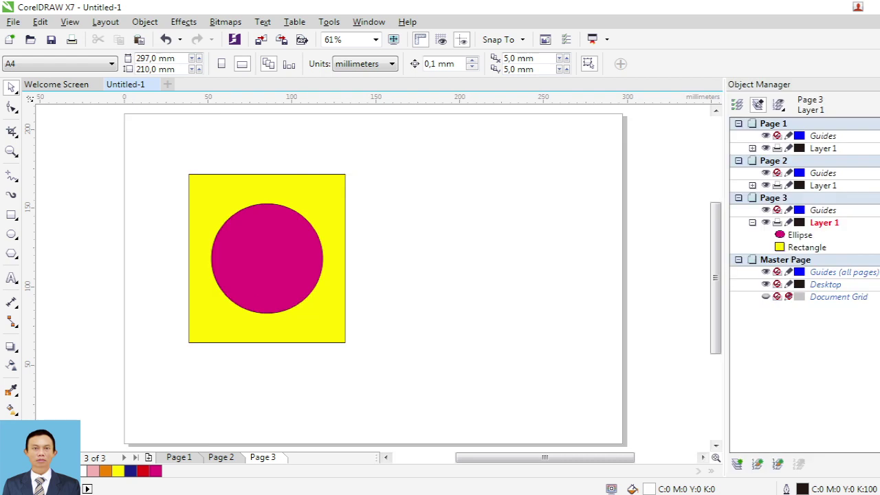
key(alt+Return)
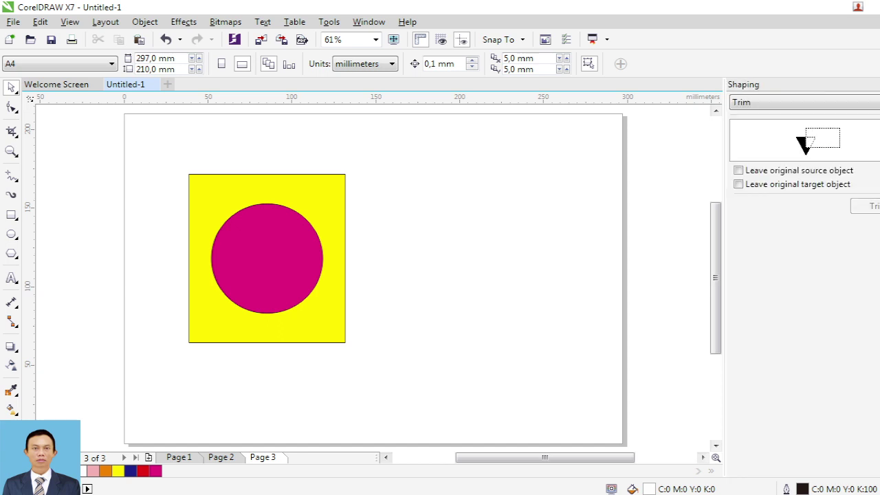
Step: Trim the yellow rectangle with the centred magenta ellipse without keeping originals, and move the result up and to the right
click(269, 257)
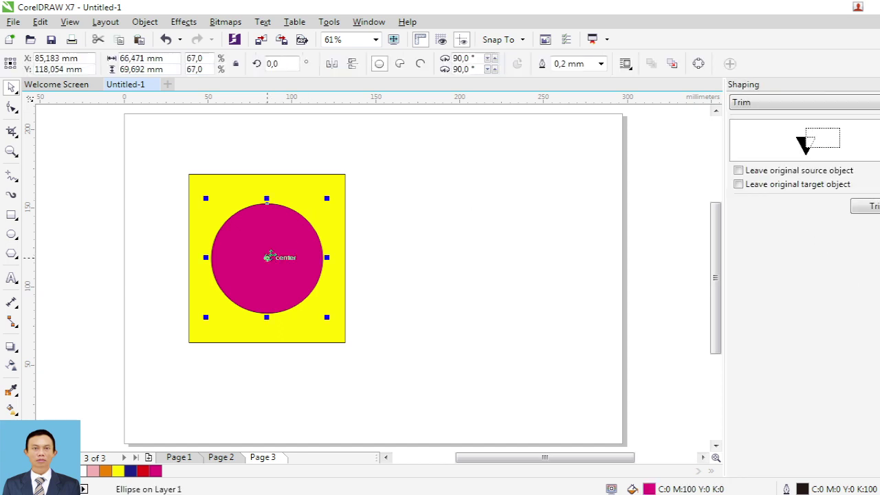
click(865, 206)
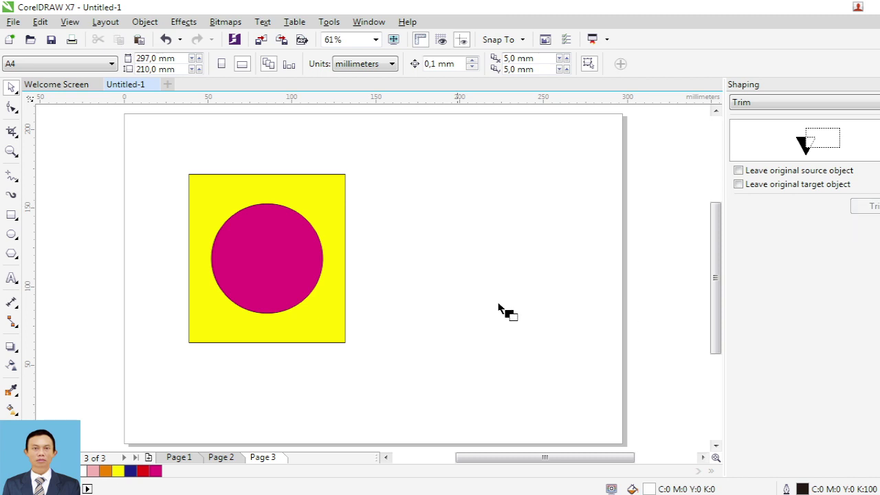
click(316, 200)
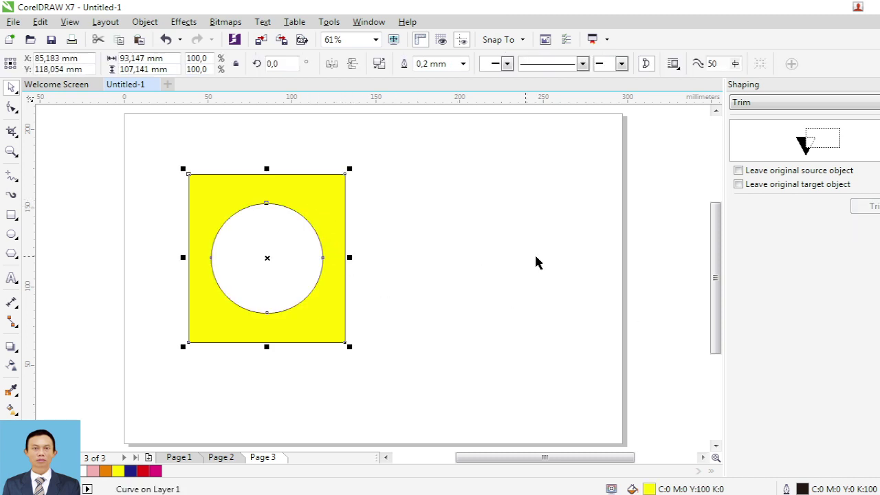
drag(335, 216, 415, 171)
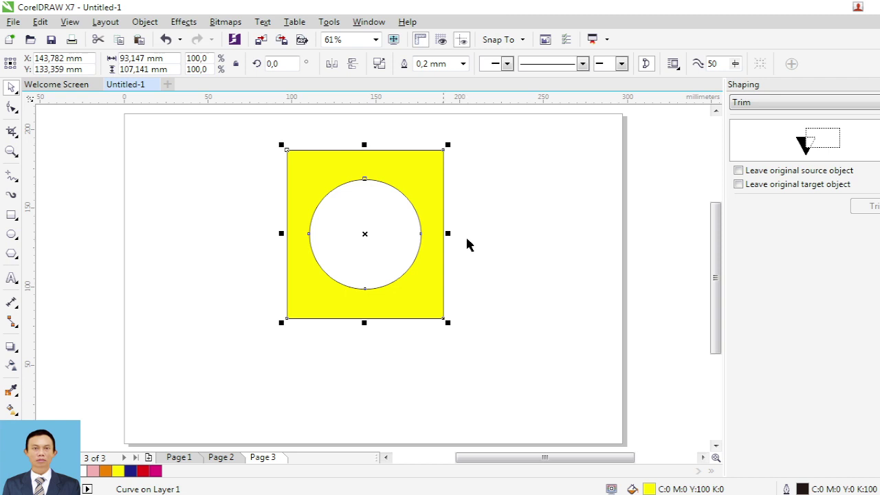
Step: Add a fourth page and draw an ellipse about 93 mm by 100 mm in its left half
click(148, 458)
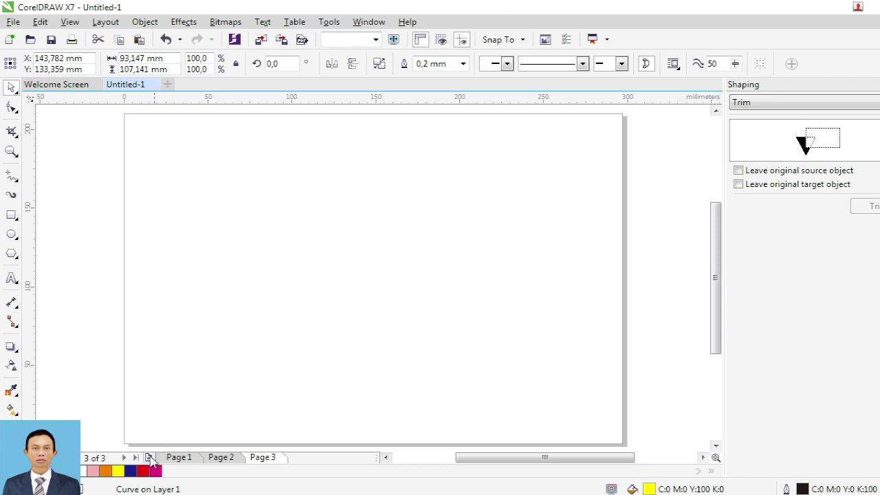
click(149, 458)
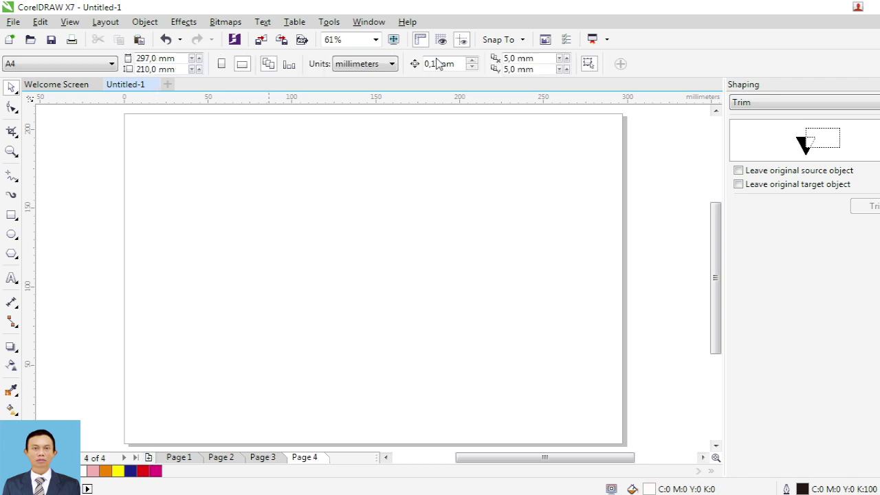
click(11, 234)
drag(183, 180, 340, 336)
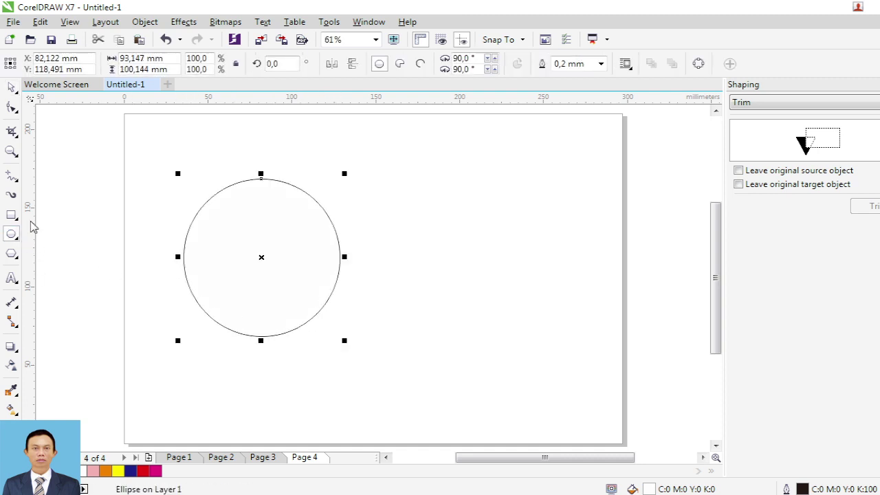
Step: Place a copy of the ellipse to its right so that the two ellipses overlap
click(10, 109)
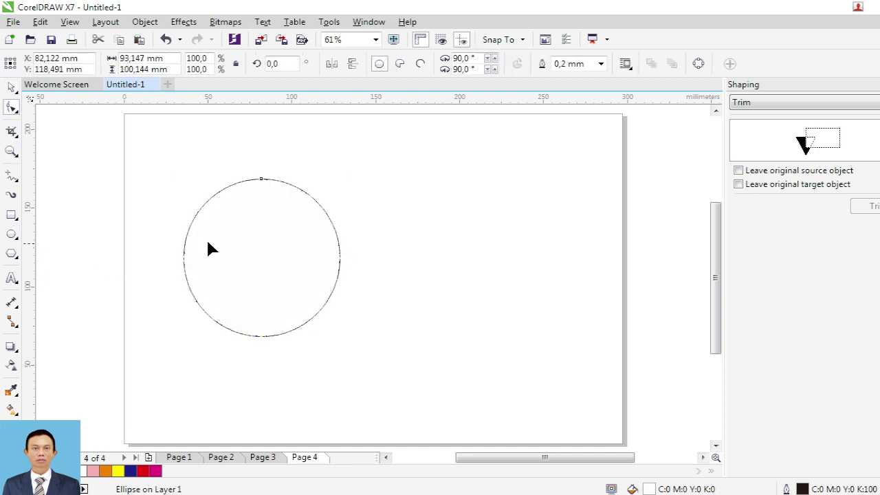
click(11, 87)
drag(252, 263, 342, 260)
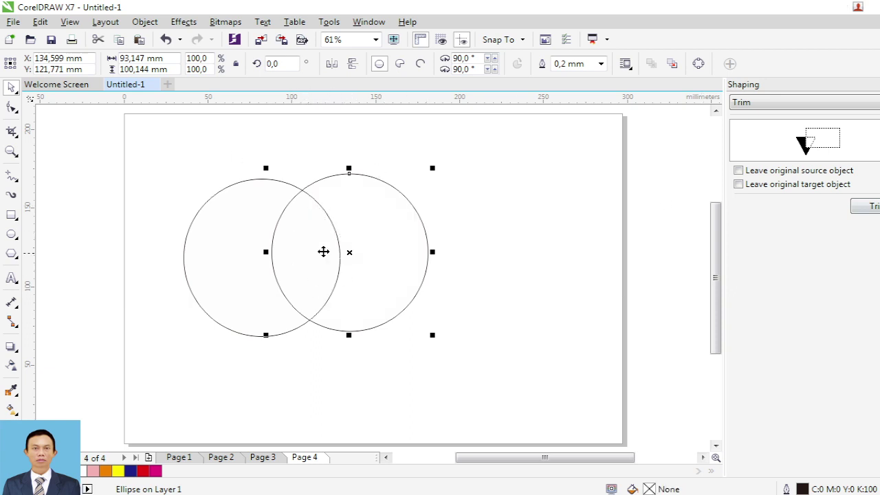
Step: Set the shaping operation to Intersect without leaving the original source or target object
click(805, 106)
click(775, 139)
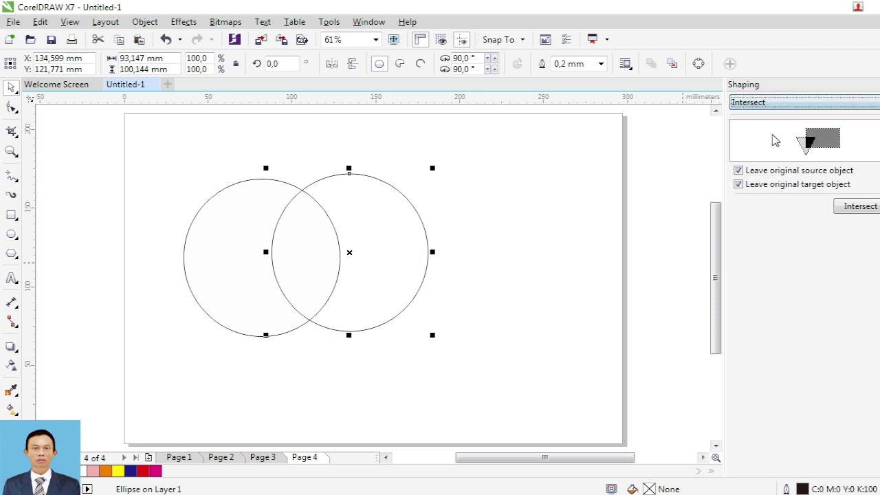
click(739, 170)
click(740, 184)
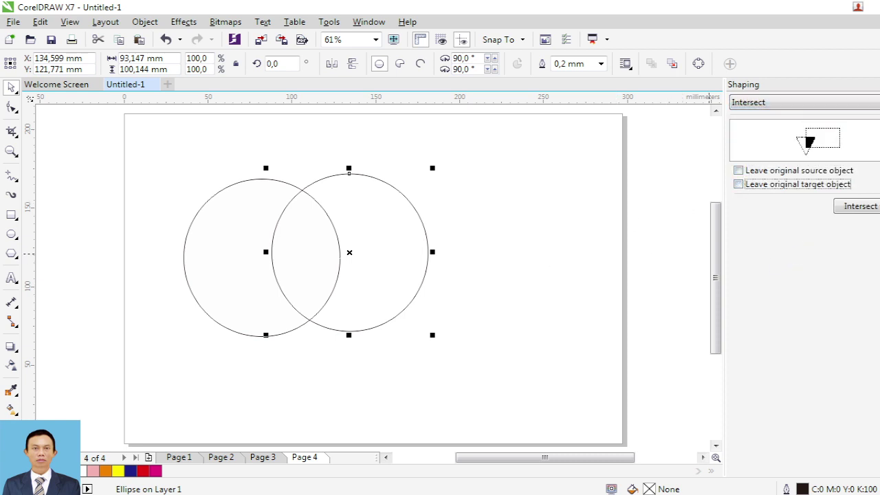
Step: Fill the right ellipse yellow and the left one red, and shift the yellow ellipse slightly down and to the right
click(241, 240)
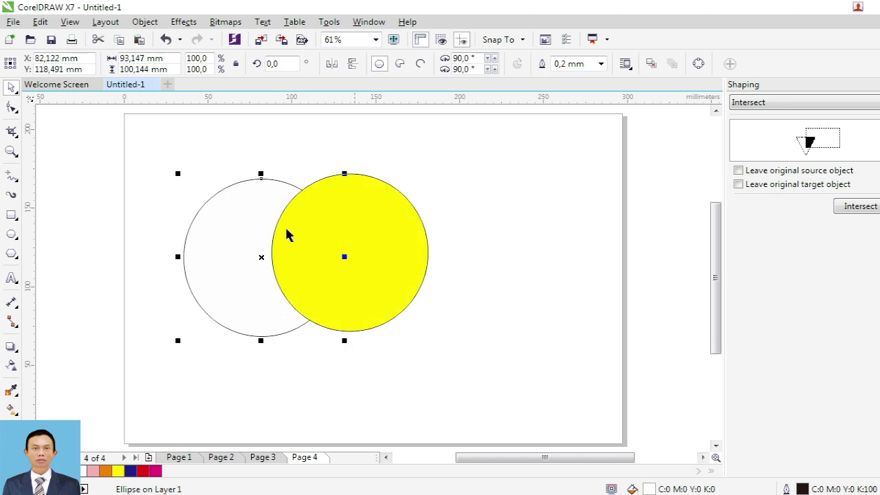
click(142, 471)
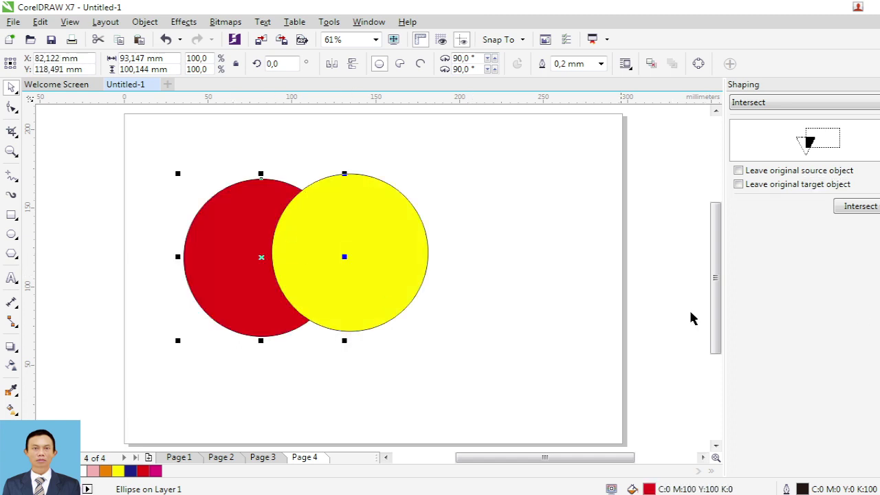
drag(377, 250, 386, 258)
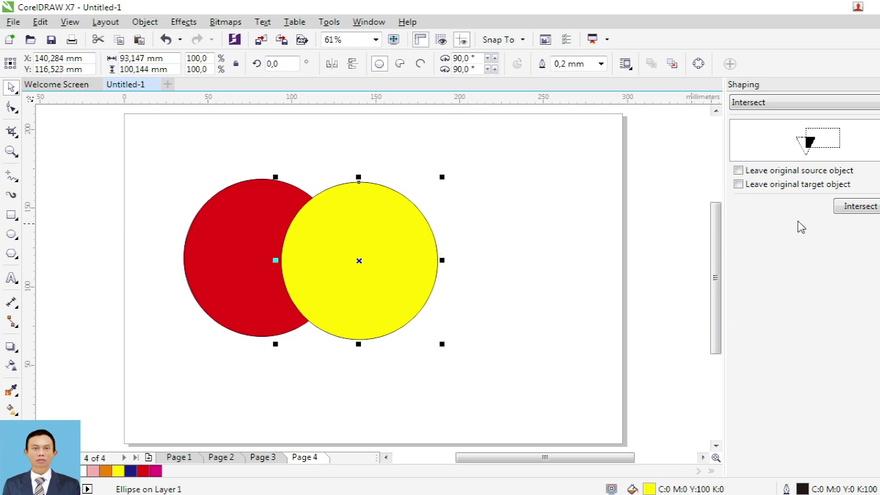
Step: Try intersecting the yellow ellipse with the red one as the target, and undo the result
click(858, 208)
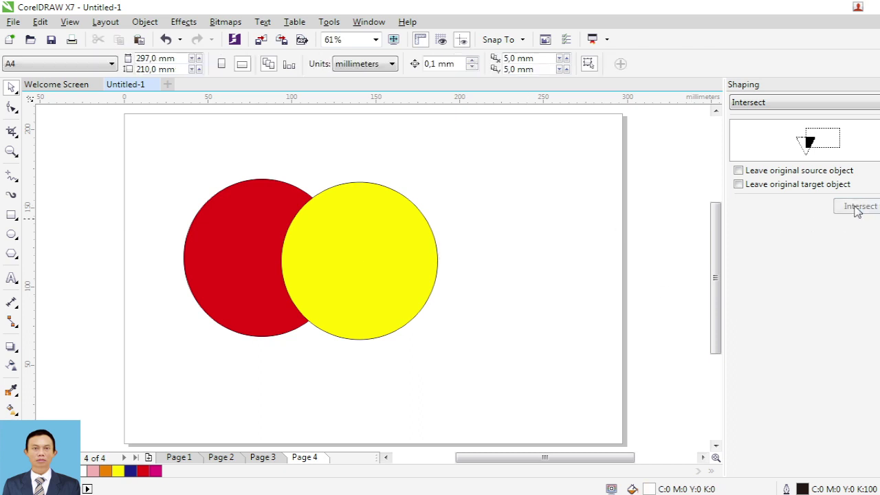
click(269, 253)
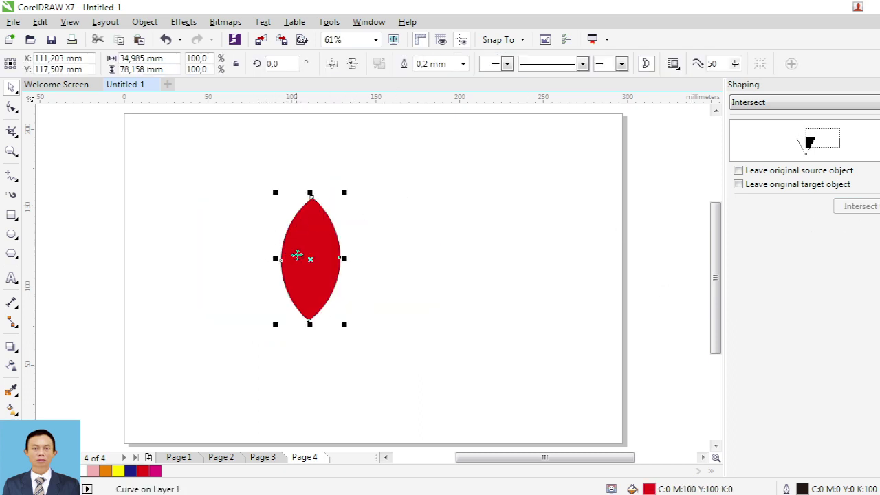
click(166, 41)
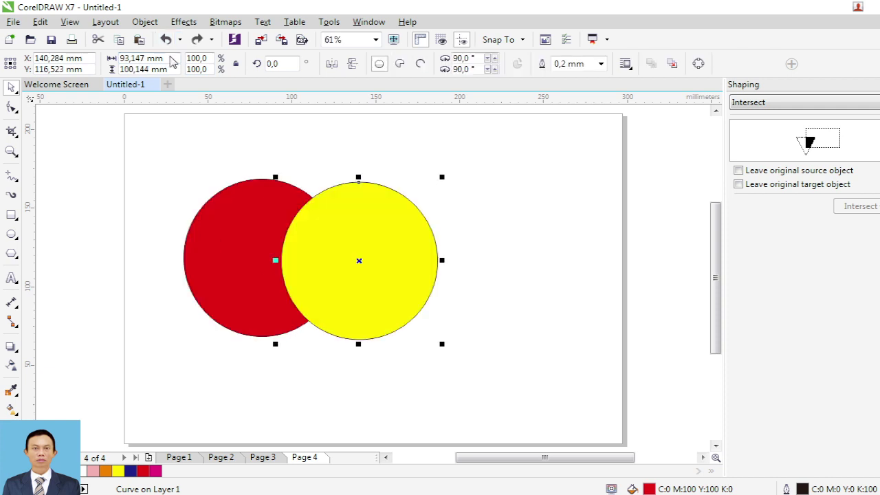
Step: Intersect the red ellipse with the yellow ellipse as the target
click(226, 221)
click(860, 206)
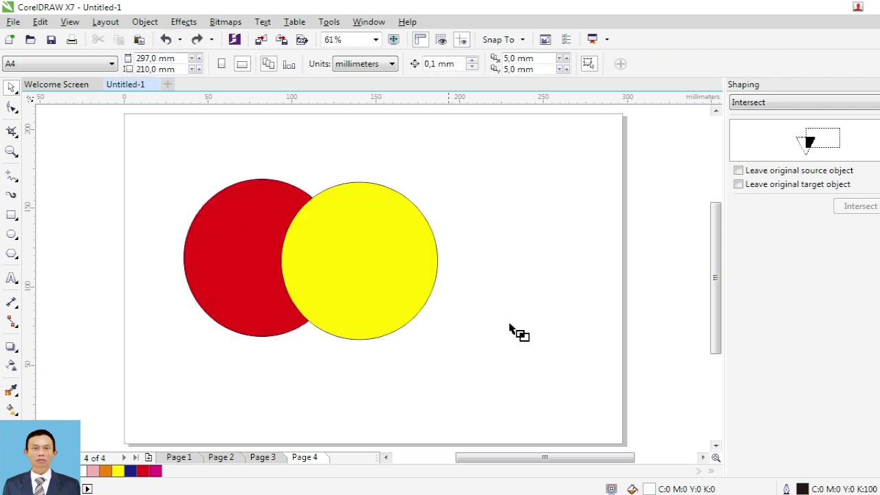
click(407, 282)
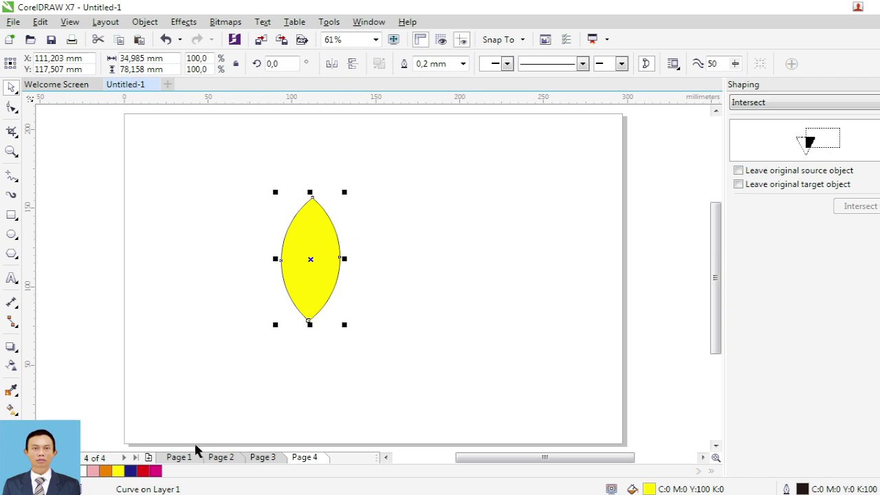
Step: Add a fifth page and set the shaping operation to Simplify
click(148, 458)
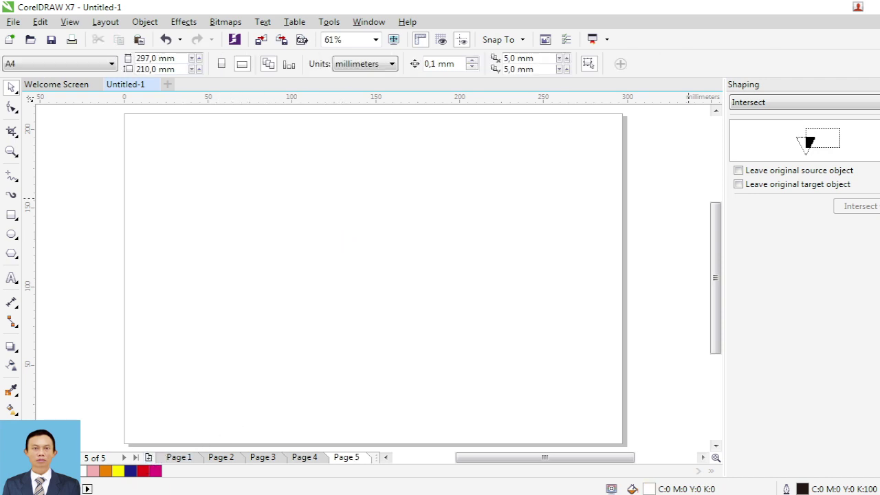
click(805, 102)
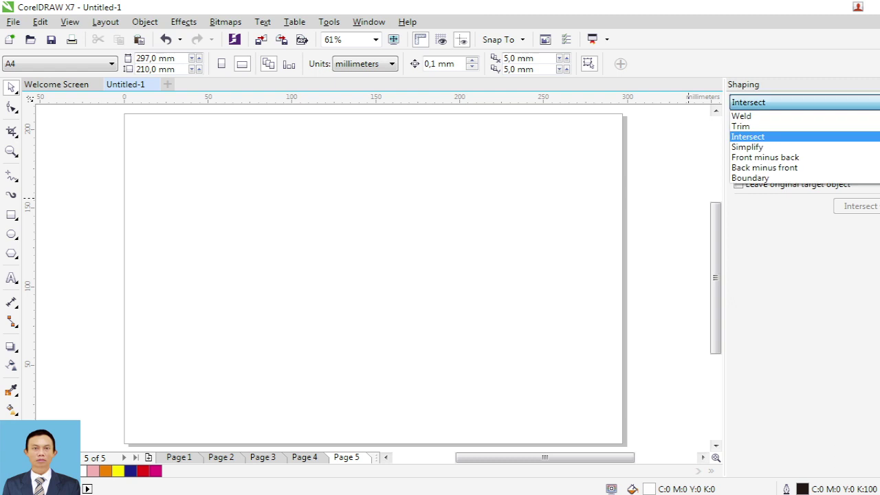
click(853, 148)
Step: Draw a circle about 94 mm wide and a rectangle about 79 mm by 70 mm overlapping its lower-right part
click(11, 234)
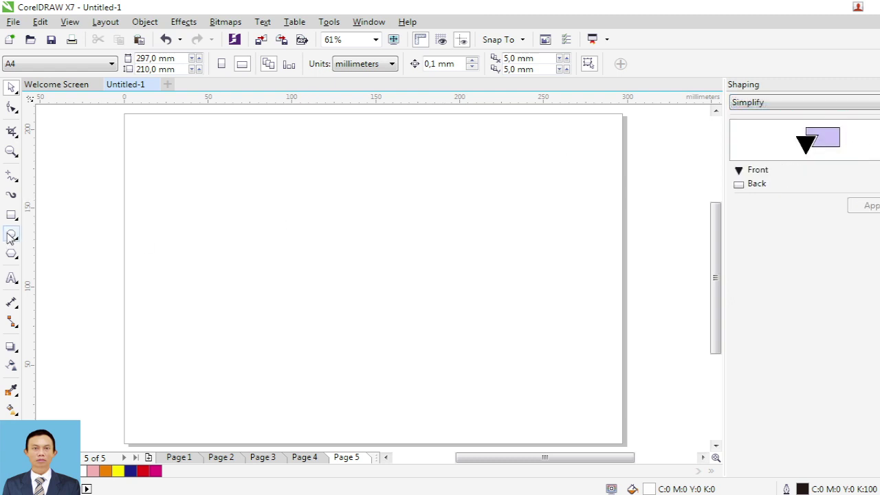
drag(210, 174, 366, 319)
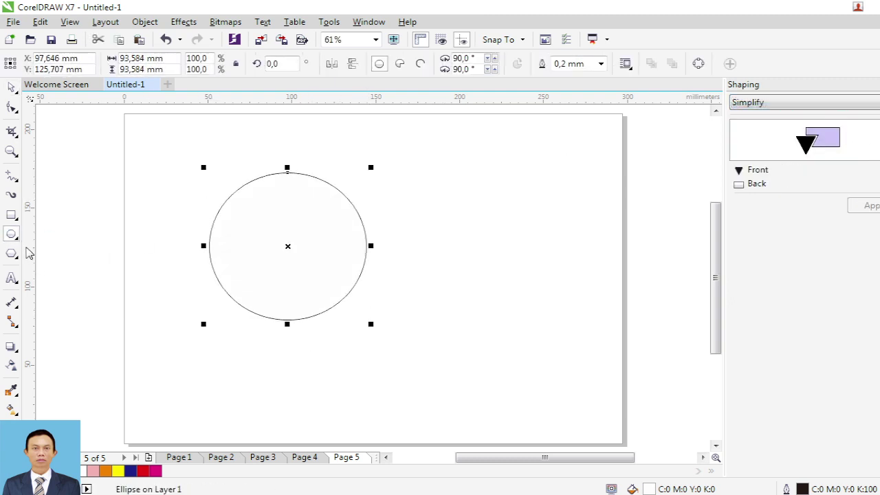
click(11, 215)
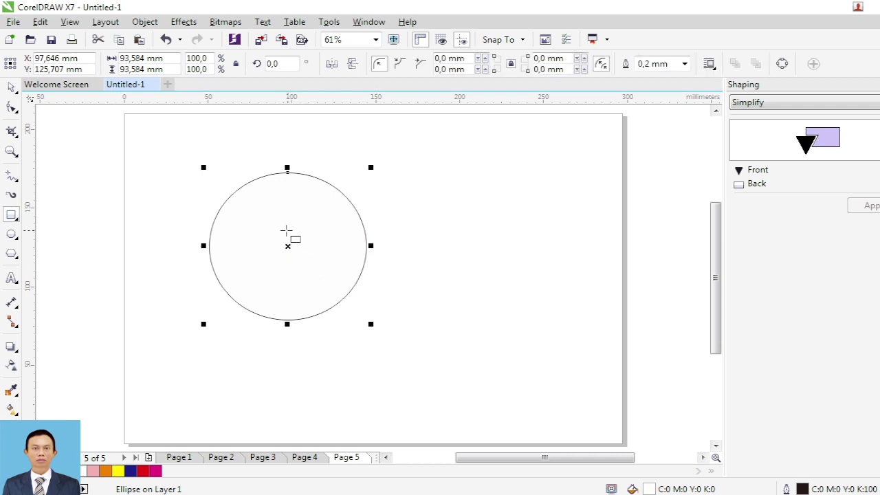
drag(287, 230, 420, 341)
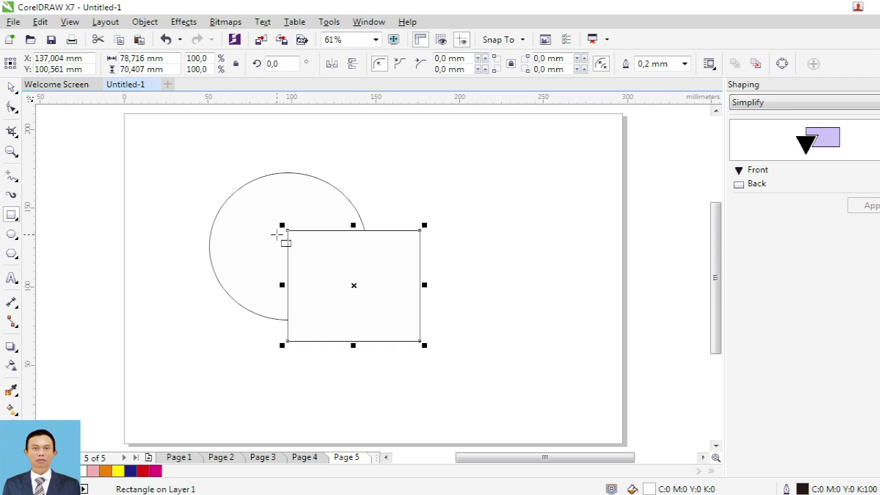
Step: Try Simplify on the unfilled circle and rectangle, move the rectangle aside to check the cut, and undo both changes
click(11, 87)
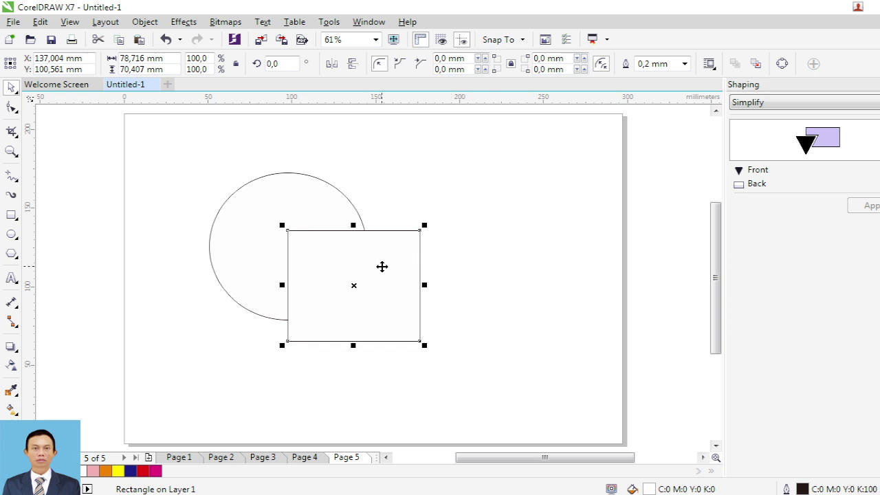
drag(161, 134, 501, 397)
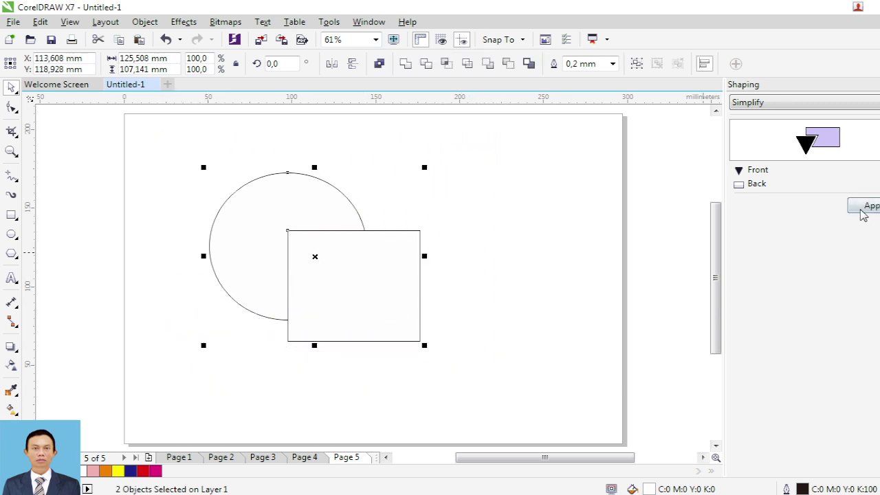
click(870, 210)
click(478, 277)
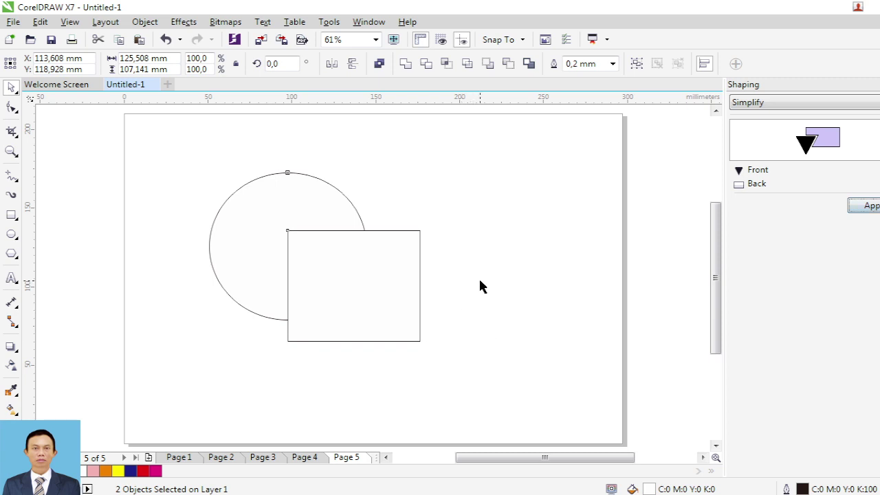
drag(344, 279, 476, 315)
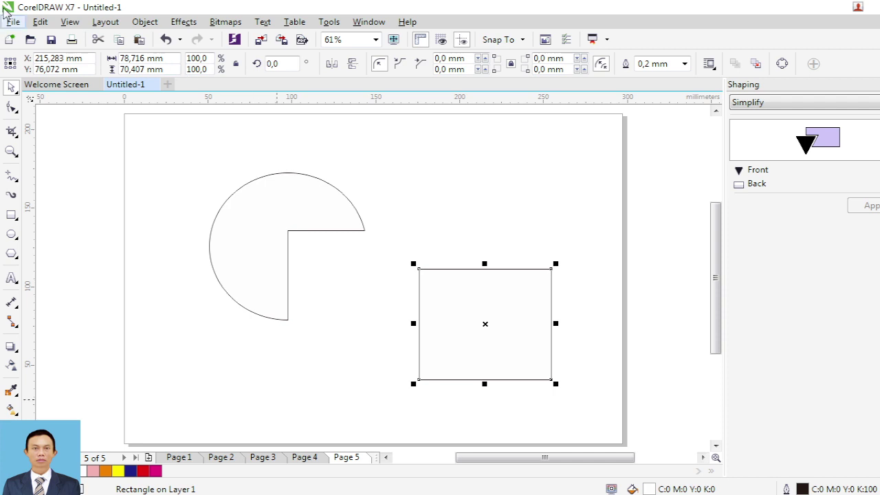
click(167, 39)
click(168, 39)
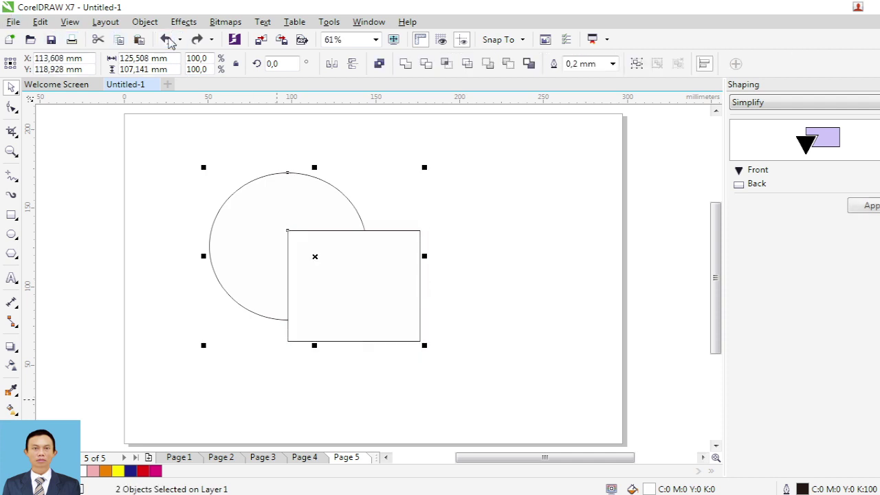
Step: Shift the rectangle slightly up and to the right, and fill it purple and the circle orange
mouse_move(369, 285)
mouse_down()
mouse_move(433, 285)
mouse_move(358, 285)
mouse_up()
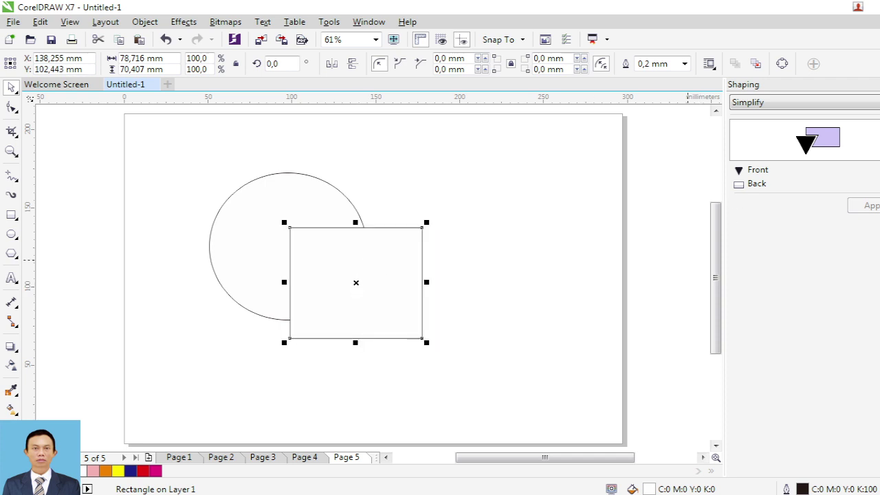
click(69, 471)
click(240, 213)
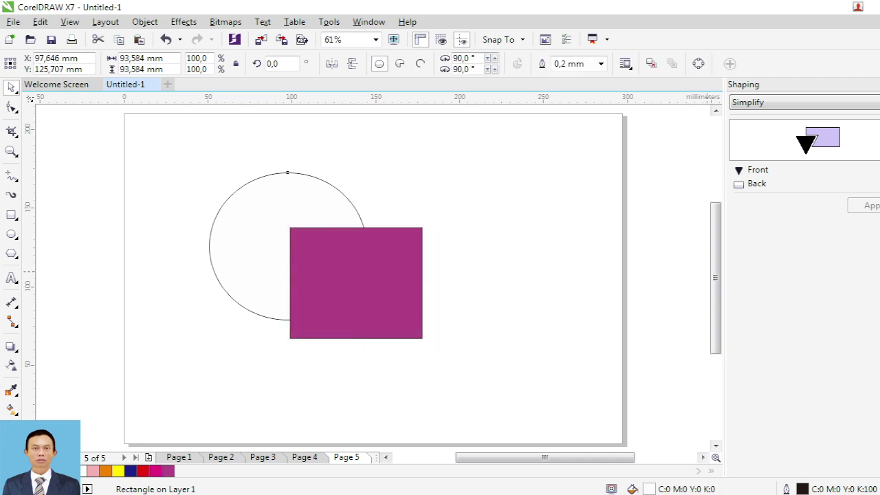
click(106, 471)
click(263, 213)
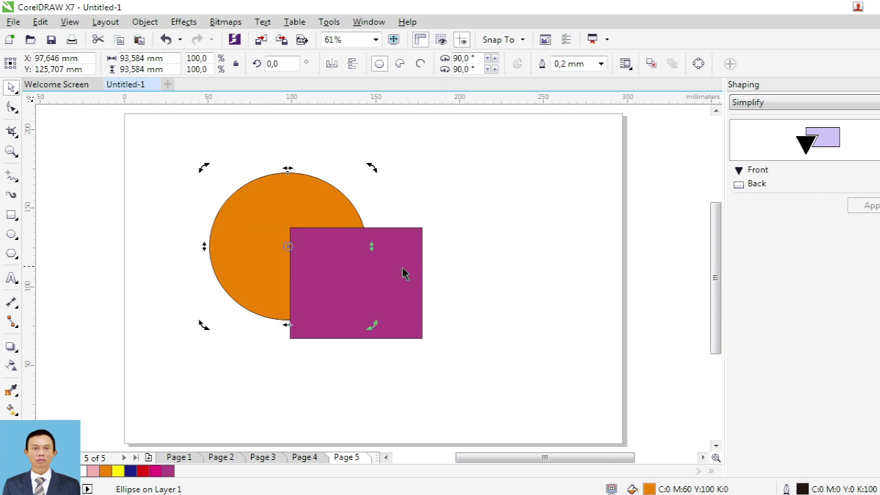
Step: Try Simplify on the orange circle and purple rectangle, move the rectangle away to check the cut, and undo both changes
drag(147, 140, 502, 399)
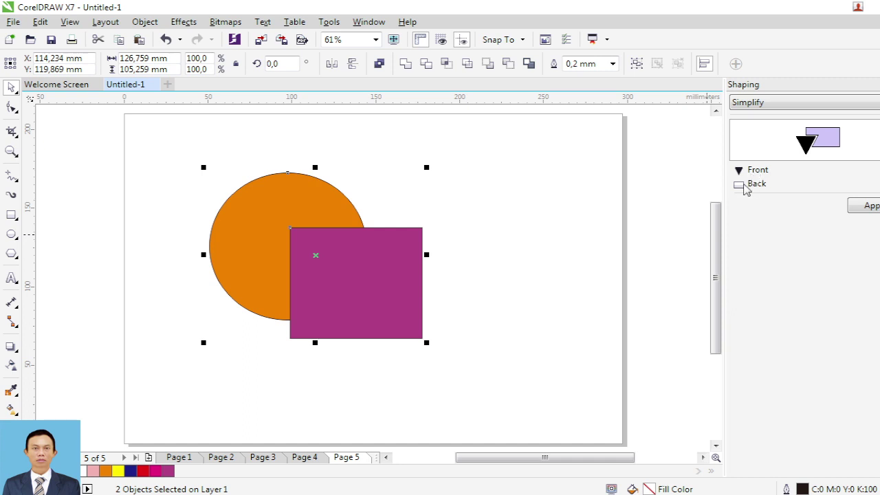
click(865, 207)
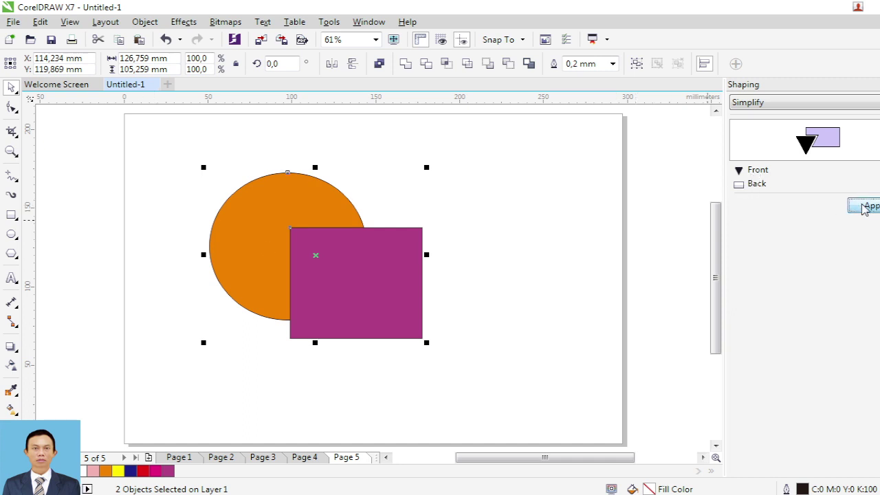
click(490, 229)
drag(351, 281, 467, 314)
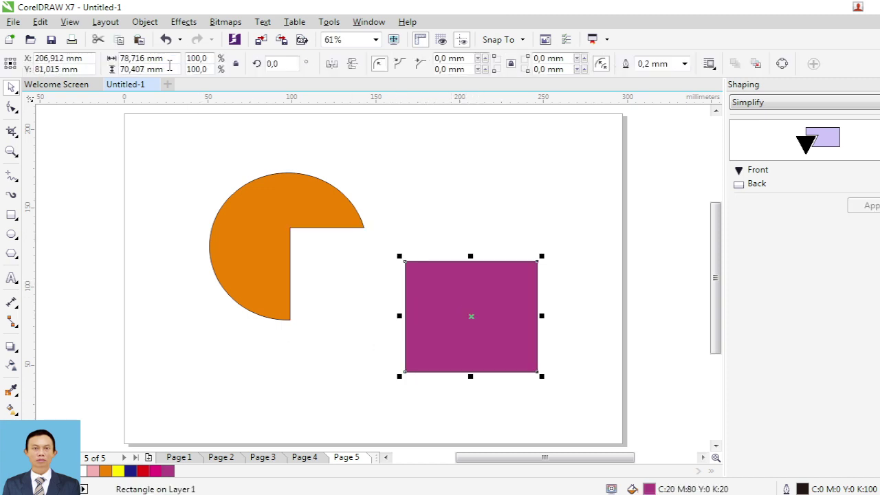
click(167, 39)
click(167, 39)
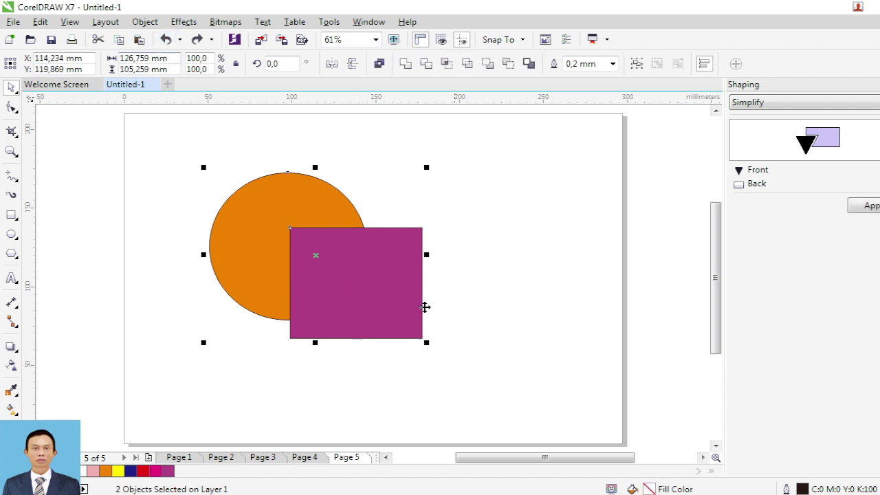
Step: Move the purple rectangle slightly down and to the right, and set the shaping operation to Front minus back
click(424, 299)
mouse_move(359, 287)
mouse_down()
mouse_move(450, 301)
mouse_move(370, 296)
mouse_up()
click(749, 103)
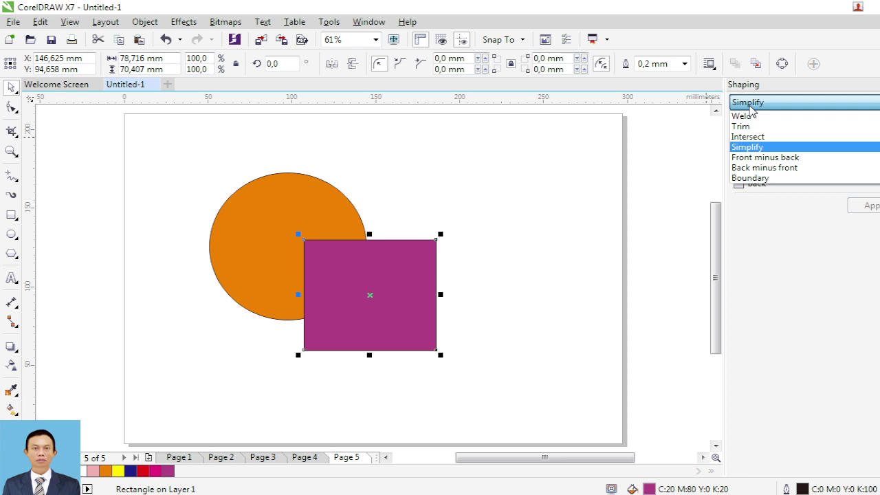
click(765, 158)
Step: Try Front minus back on the circle and rectangle together, and undo the result
drag(177, 163, 481, 391)
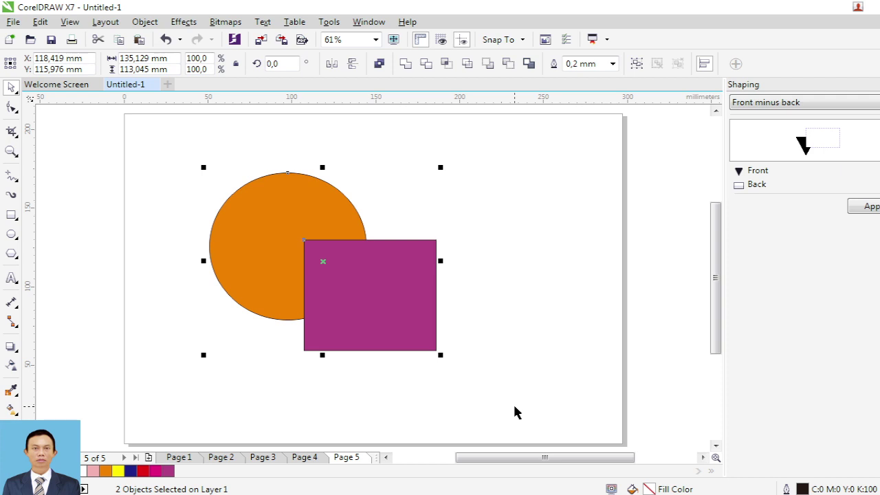
click(867, 207)
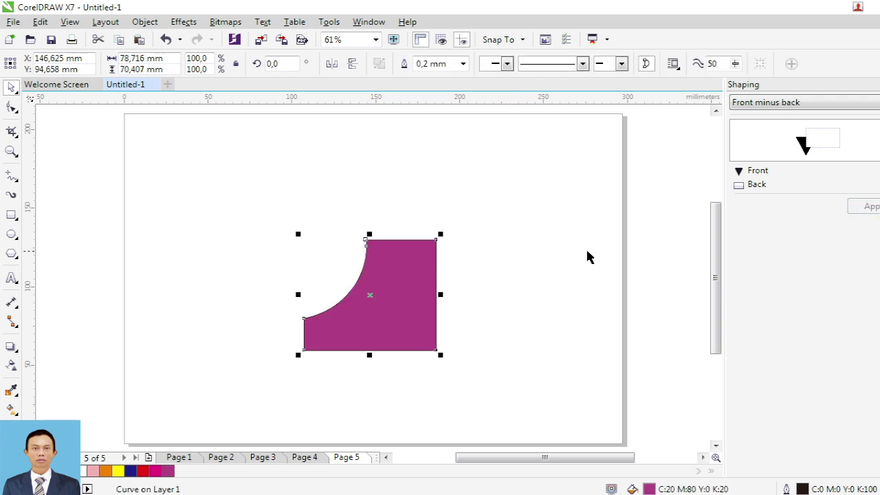
click(166, 39)
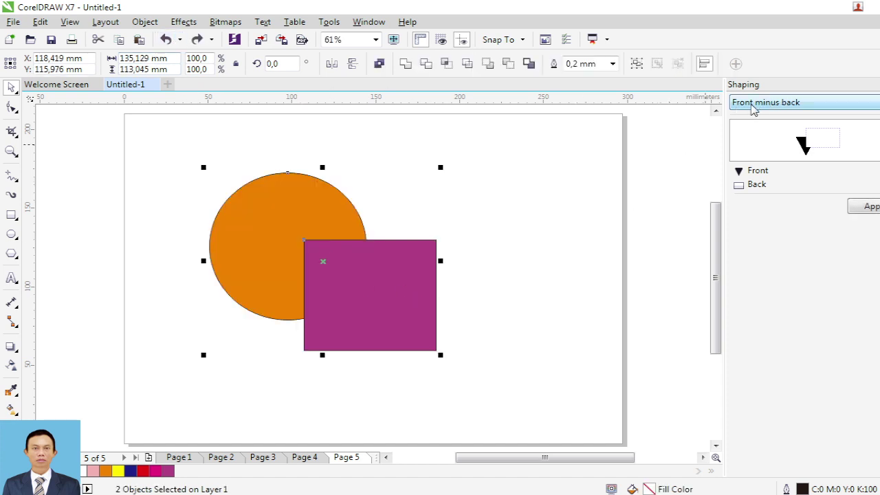
Step: Try Back minus front on the orange circle and purple rectangle, and undo the result
click(794, 105)
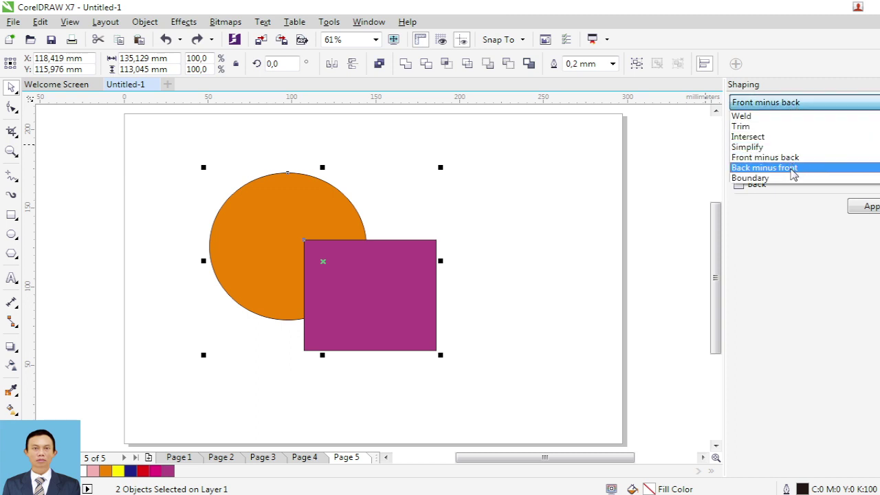
click(794, 171)
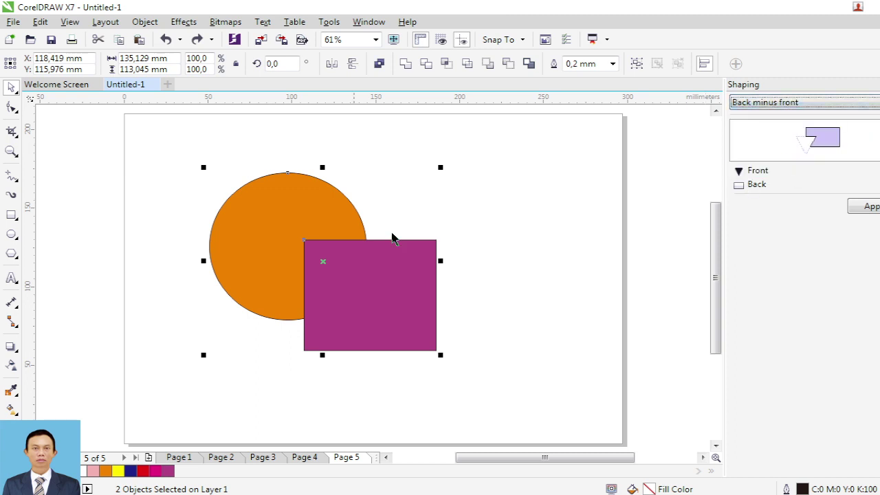
click(865, 210)
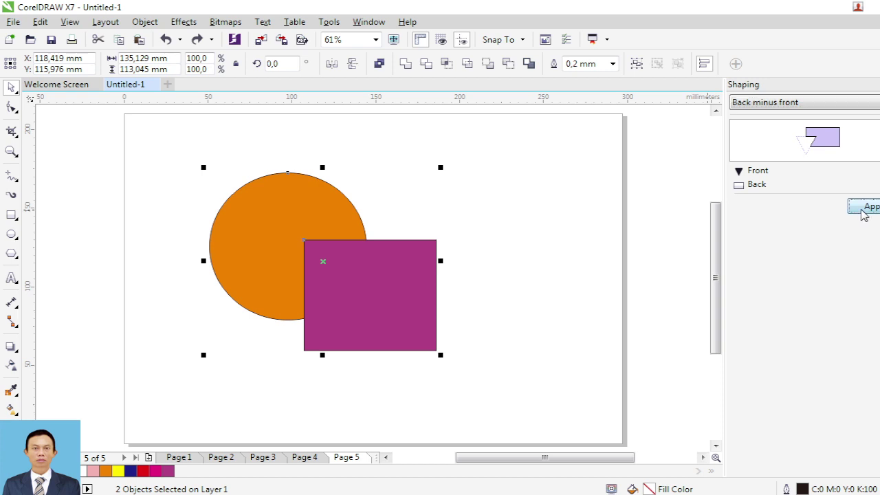
click(166, 39)
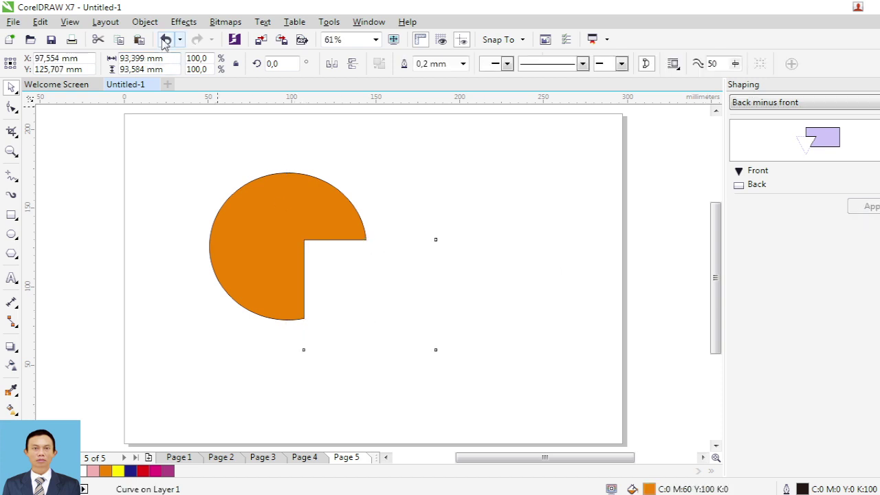
Step: Create a Boundary outline from the circle and rectangle without leaving the original objects, and move it slightly up
click(769, 104)
click(767, 179)
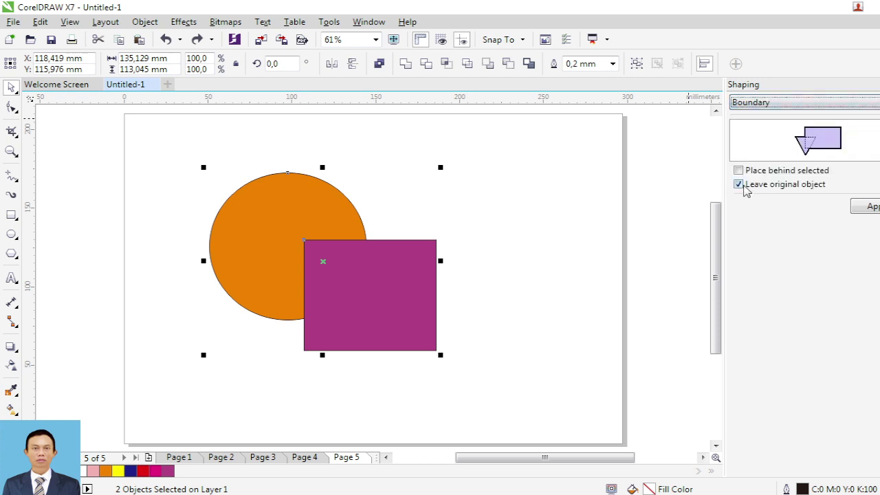
click(739, 184)
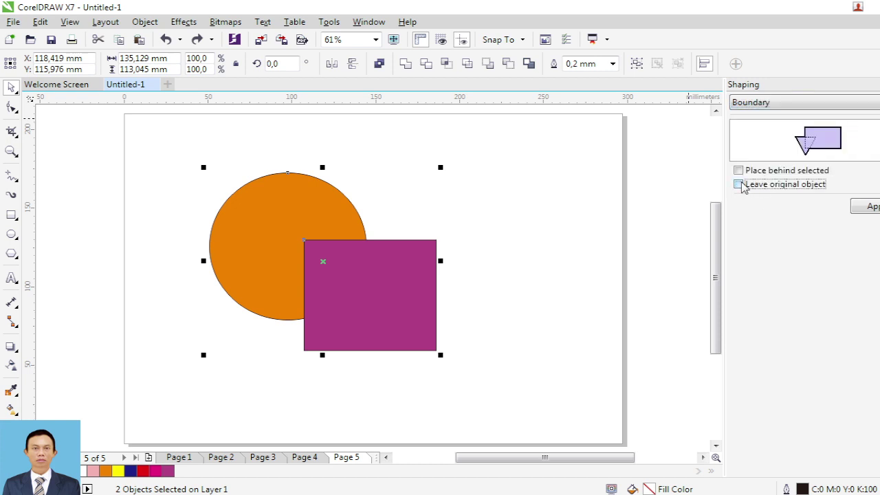
click(864, 208)
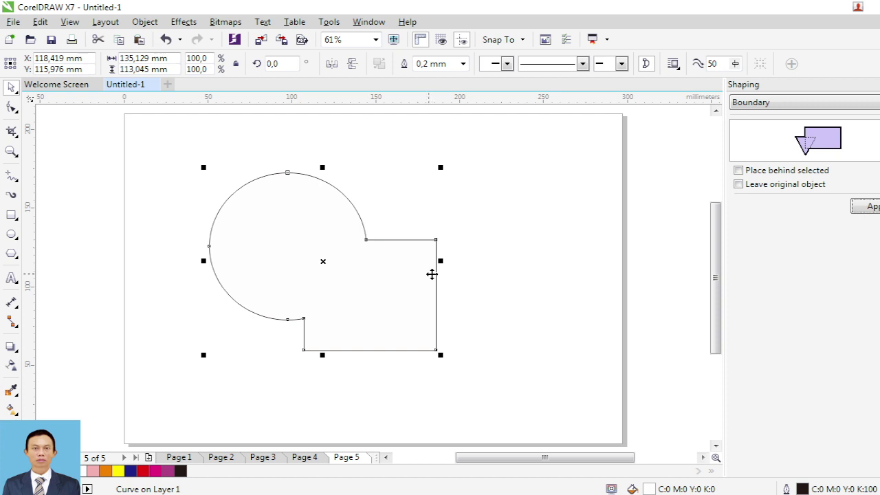
drag(345, 245, 346, 234)
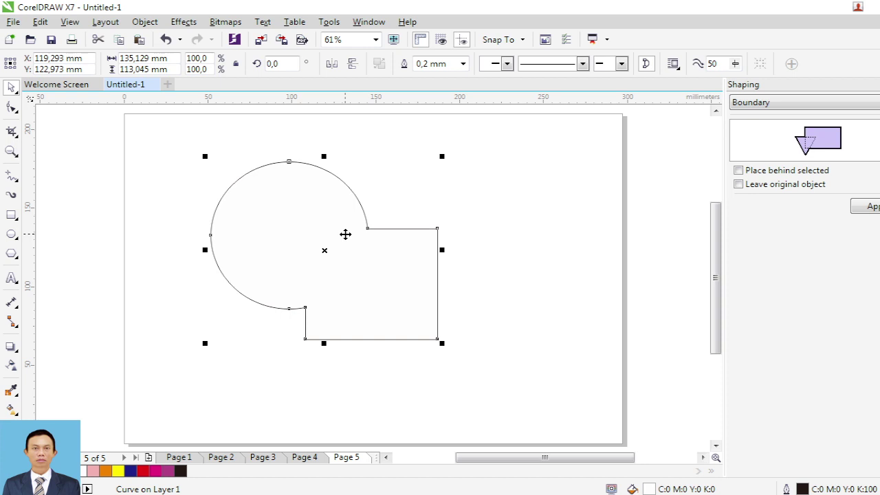
Step: Add a new page and draw a large orange ellipse about 119 by 133 mm near its middle
click(148, 458)
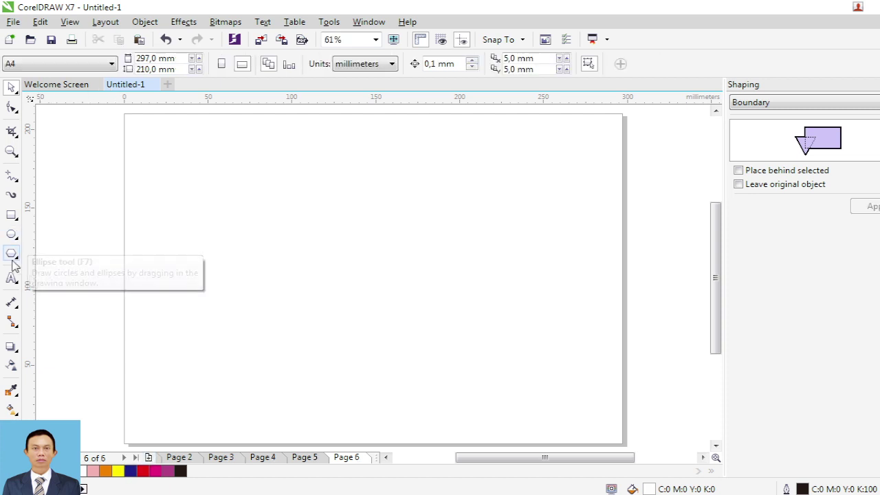
click(11, 235)
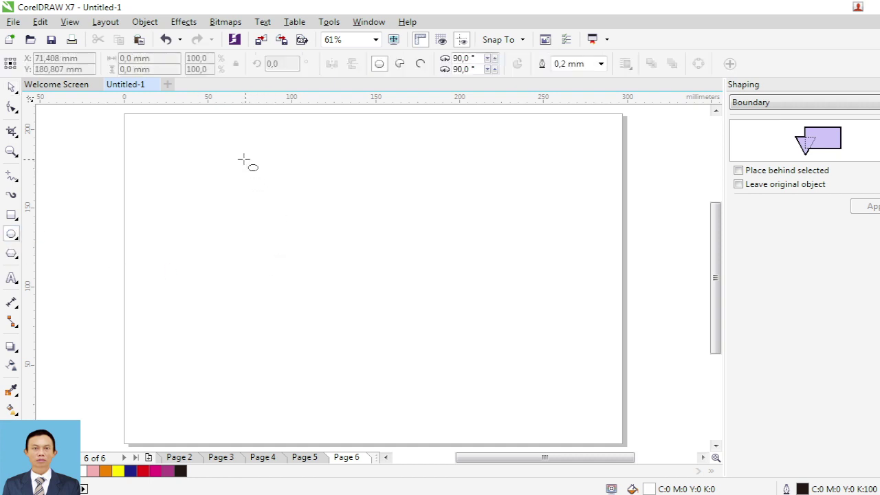
drag(243, 161, 447, 372)
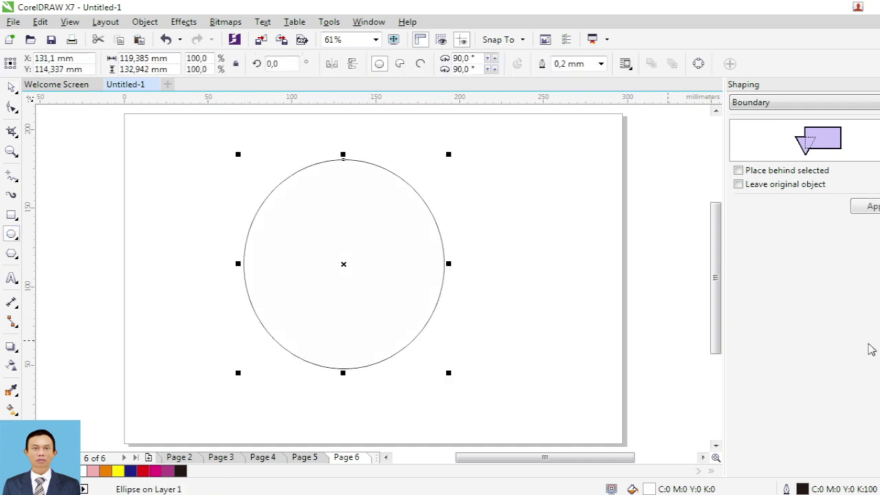
click(105, 471)
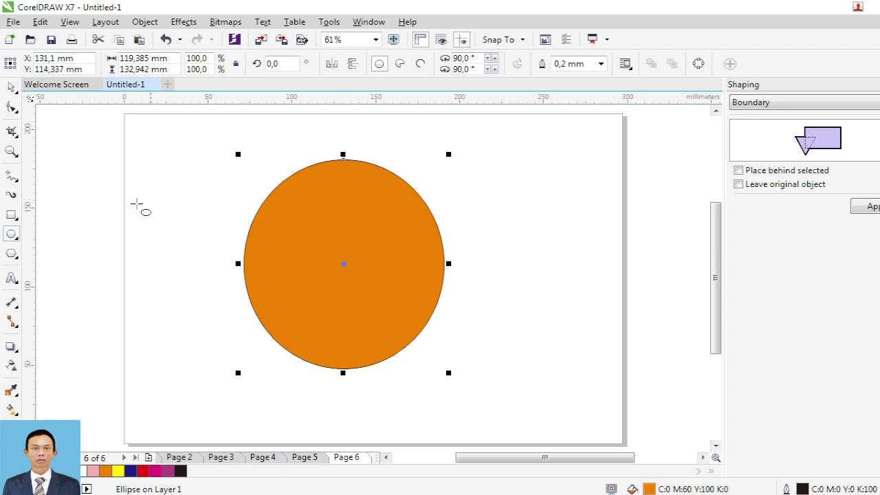
Step: Draw an ear ellipse about 52 by 66 mm overlapping the head's upper left, and place a level copy on the upper right
drag(217, 136, 305, 239)
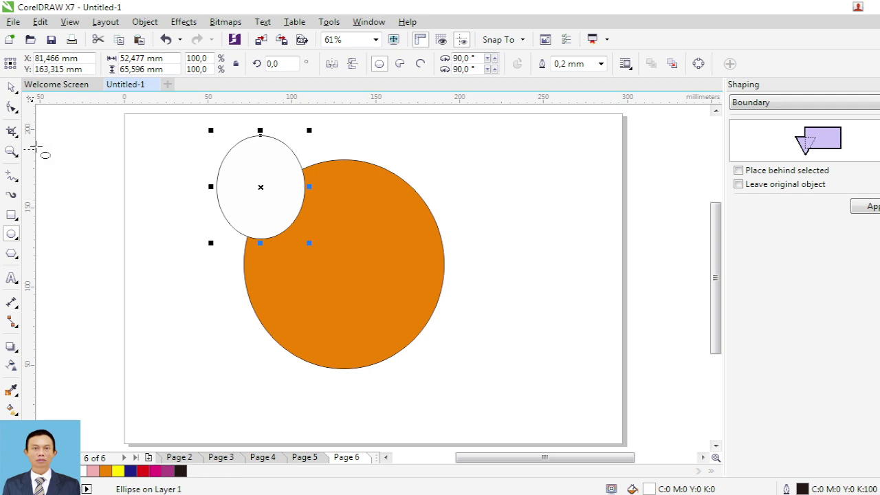
click(11, 89)
drag(262, 197, 421, 187)
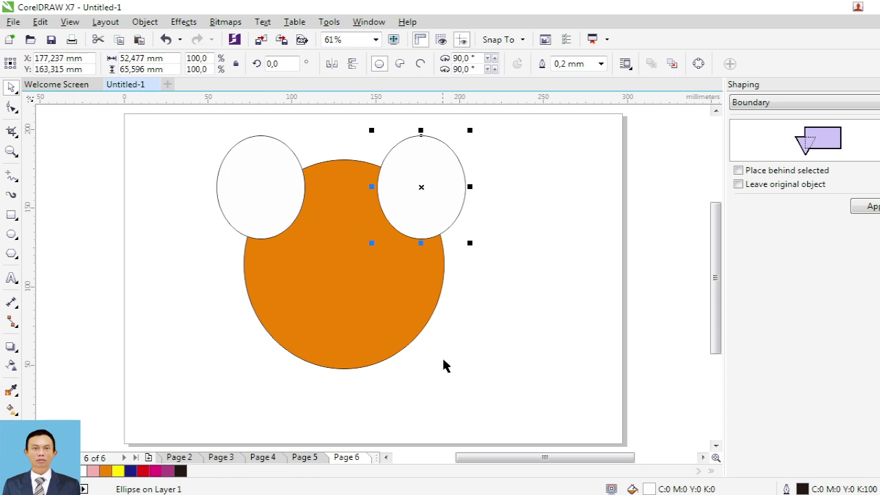
Step: Weld both white ear ellipses and the orange ellipse into one shape, using the orange ellipse as the target
click(817, 105)
click(802, 116)
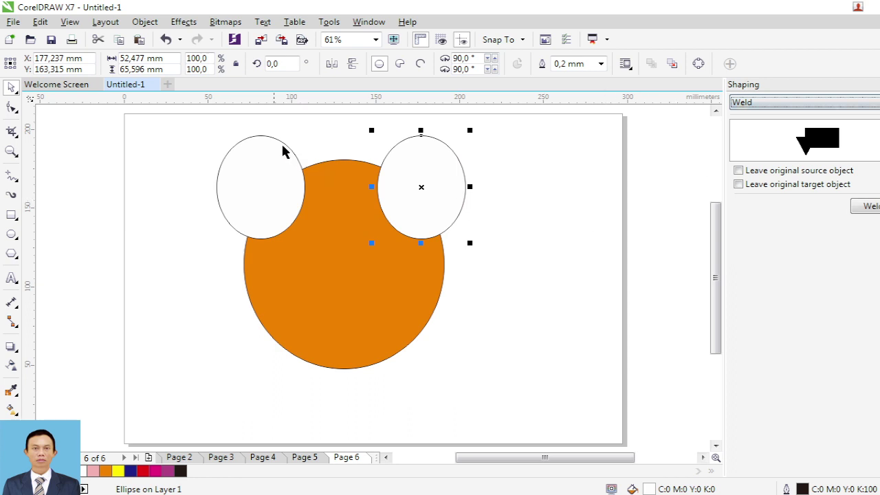
mouse_move(199, 116)
mouse_down()
mouse_move(351, 287)
mouse_move(507, 406)
mouse_up()
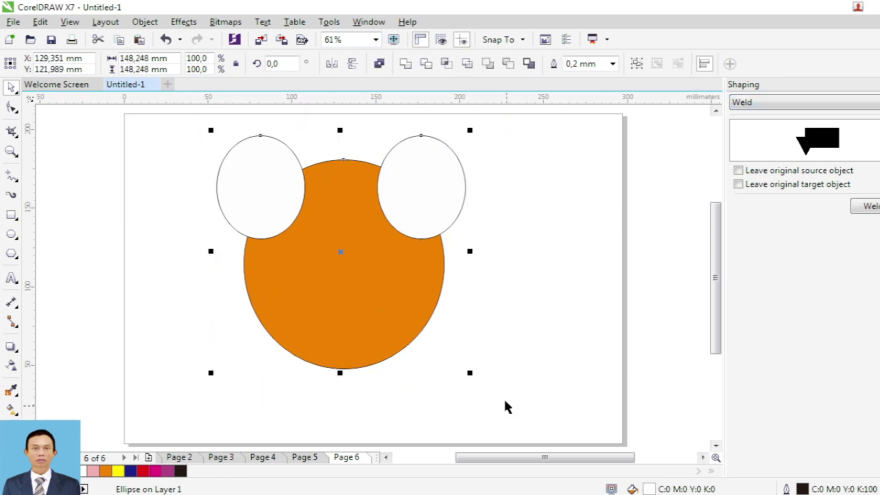
click(867, 206)
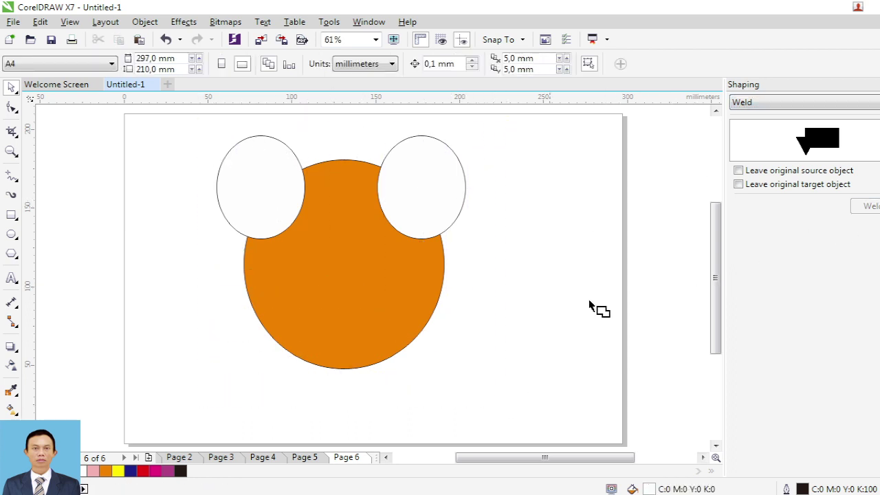
click(386, 324)
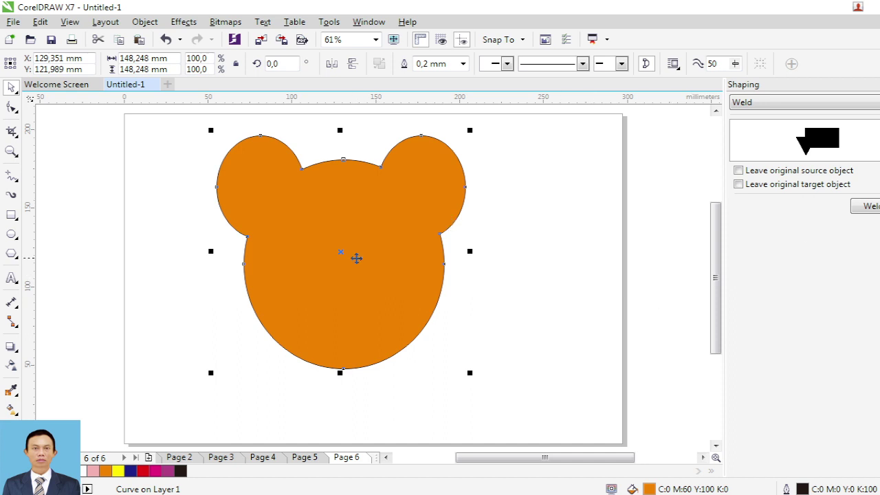
Step: Draw an ellipse about 70 by 119 mm, rotate it to about 328.7° and place it over the left ear with a black fill
click(11, 234)
drag(149, 123, 265, 310)
click(11, 87)
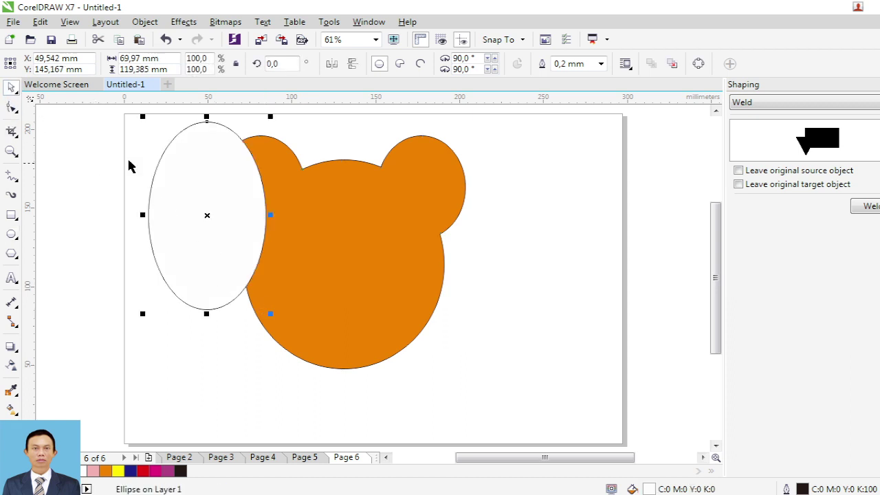
click(183, 174)
drag(272, 117, 313, 165)
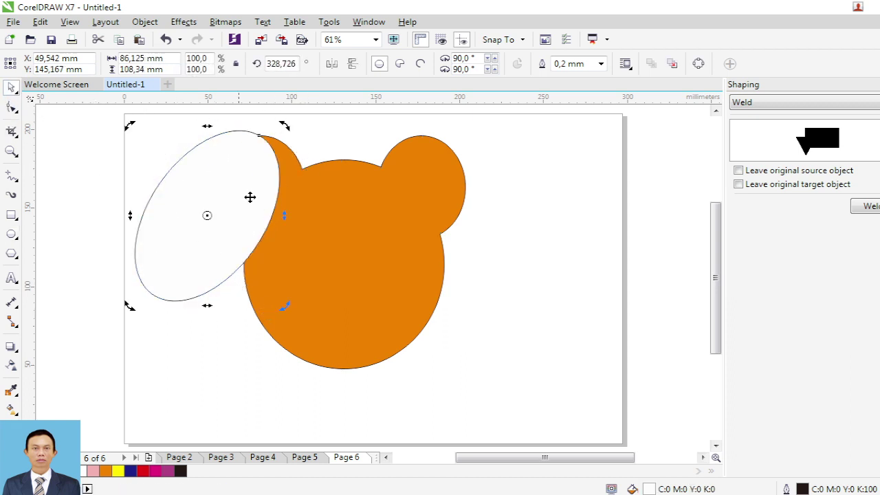
drag(234, 205, 285, 174)
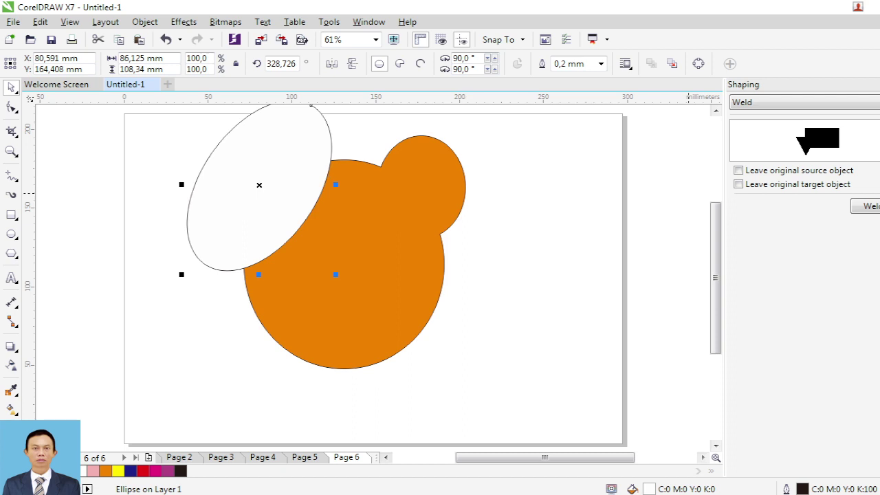
click(180, 471)
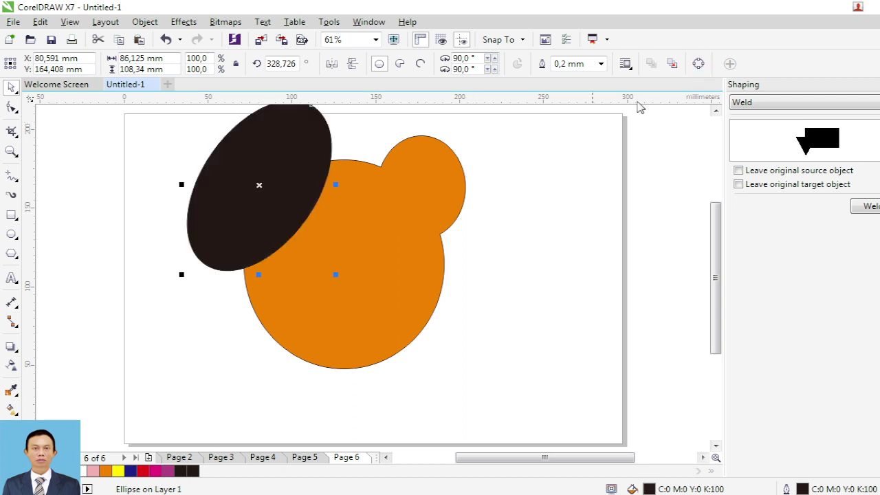
Step: Try trimming the orange bear head with the black ellipse, and undo the trim
click(773, 103)
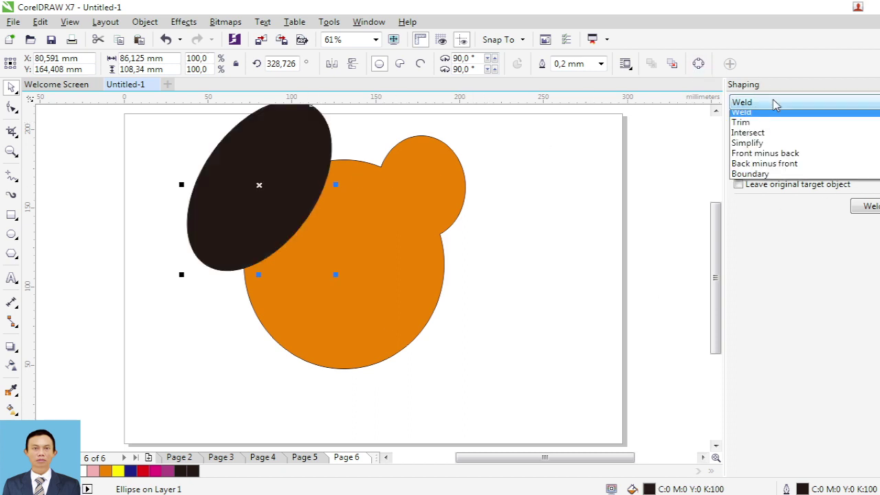
click(768, 127)
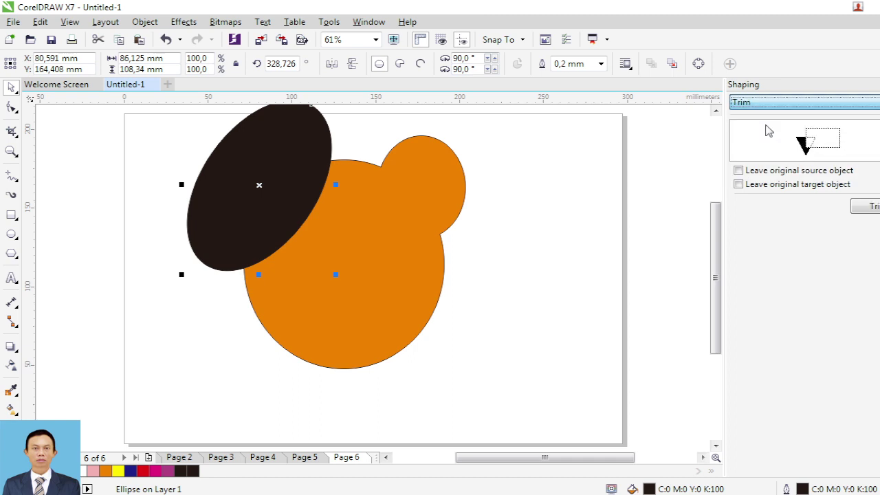
click(864, 206)
click(424, 247)
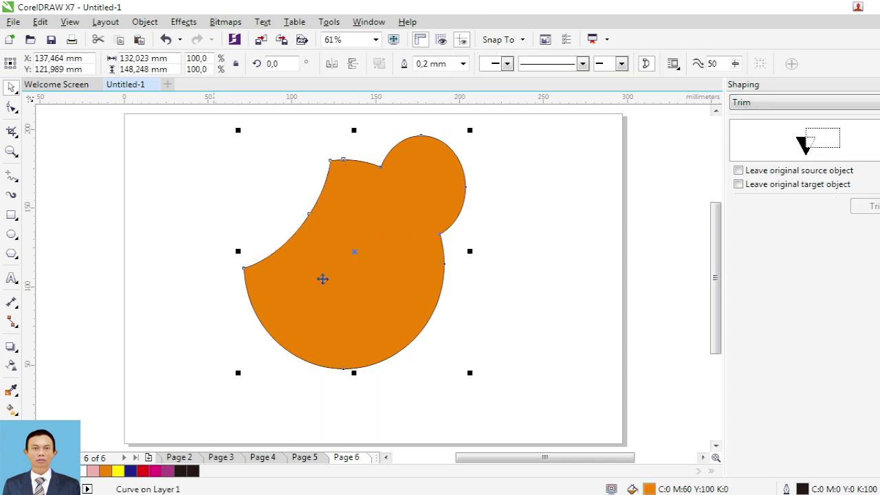
click(165, 40)
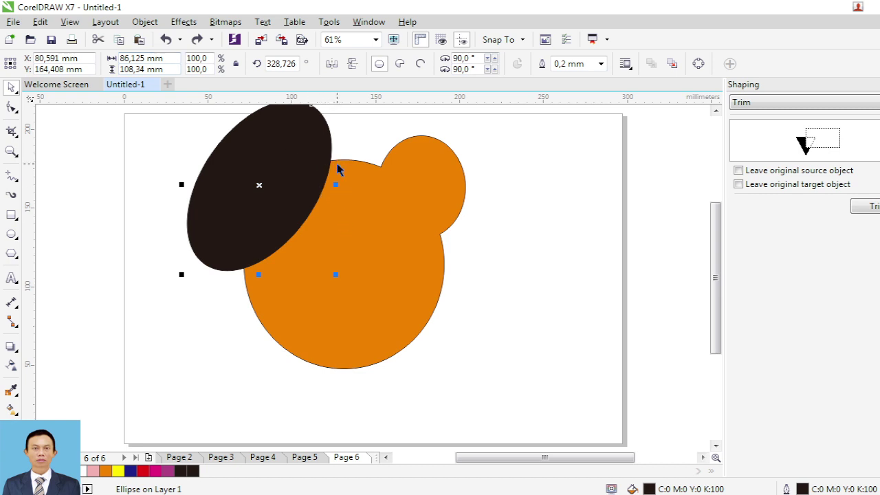
Step: Set the shaping operation to Intersect with the original target object left in place
drag(716, 232, 717, 223)
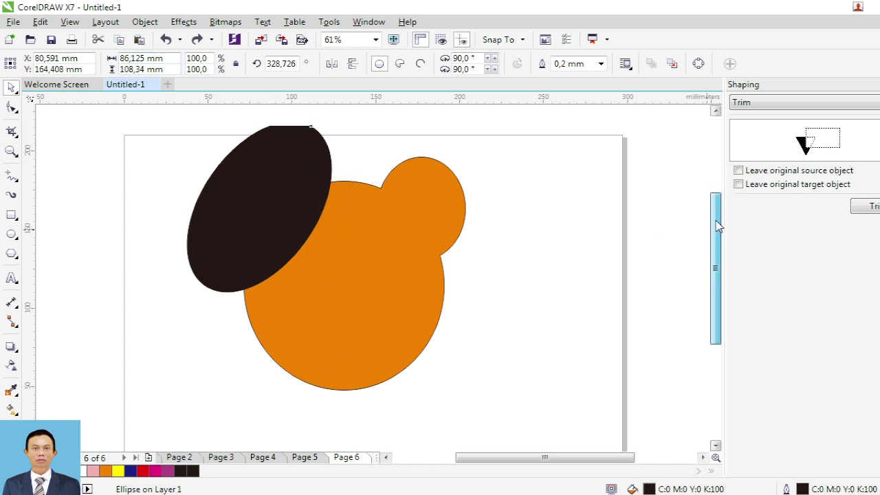
click(795, 105)
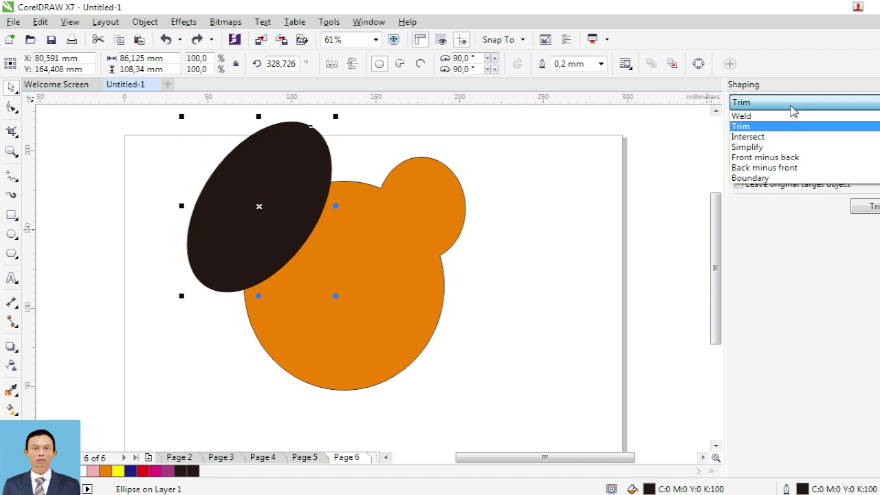
click(748, 136)
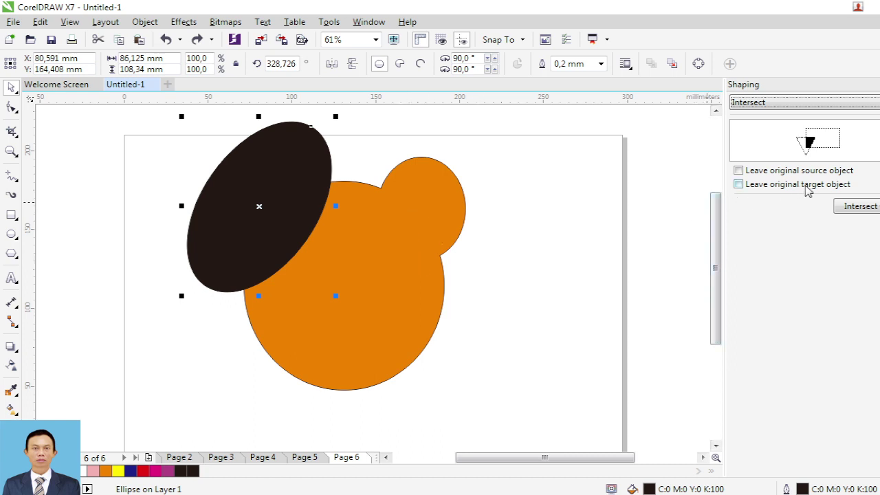
click(739, 186)
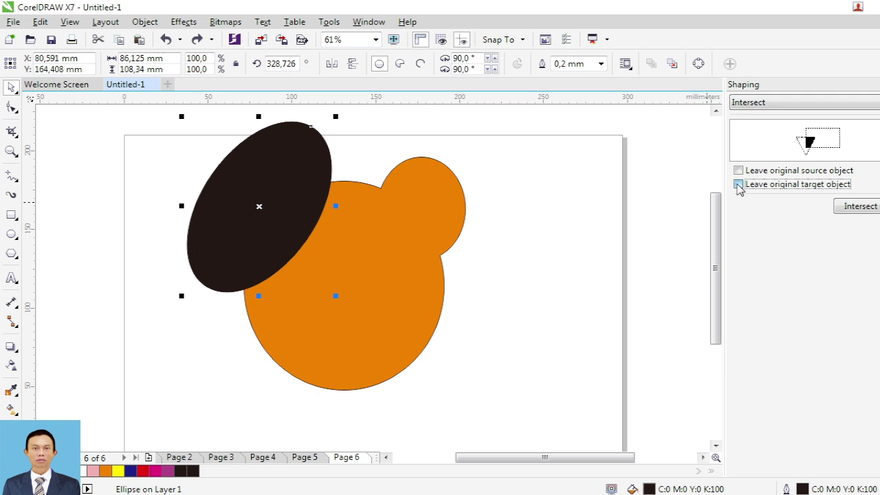
Step: Try intersecting the black ellipse with the orange head, fill the resulting ear piece black, and undo both changes
click(865, 212)
click(426, 286)
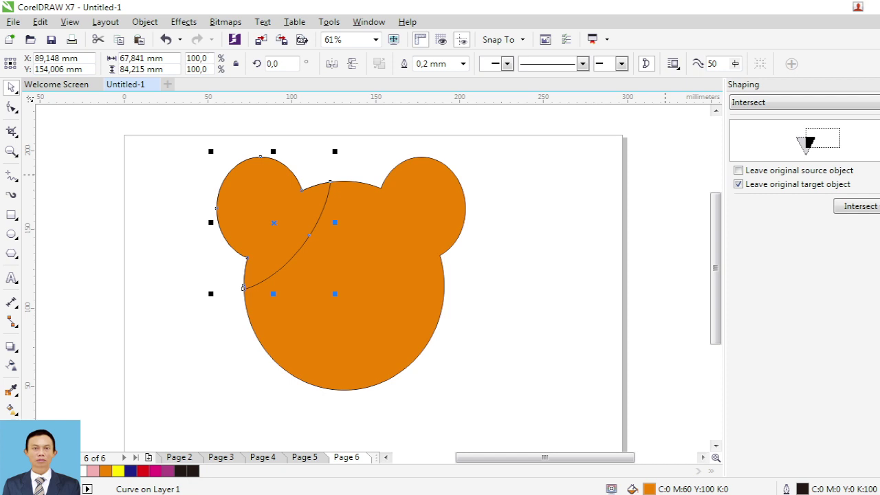
key(ctrl+z)
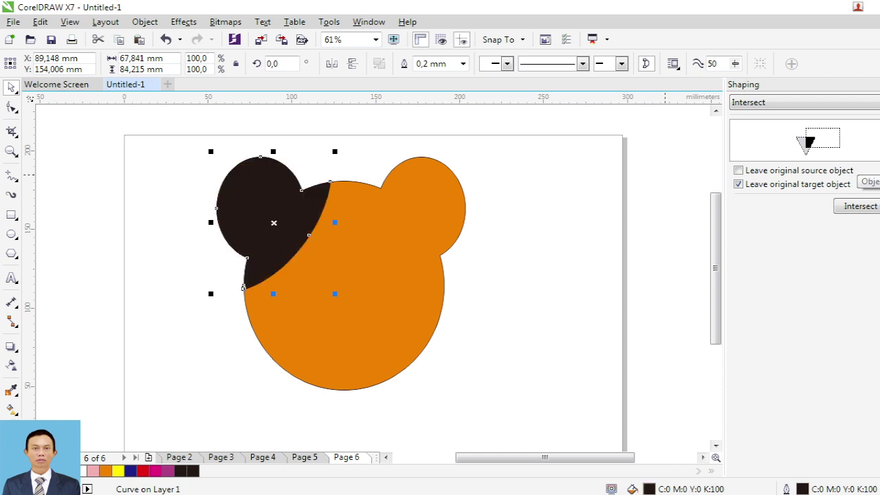
click(165, 40)
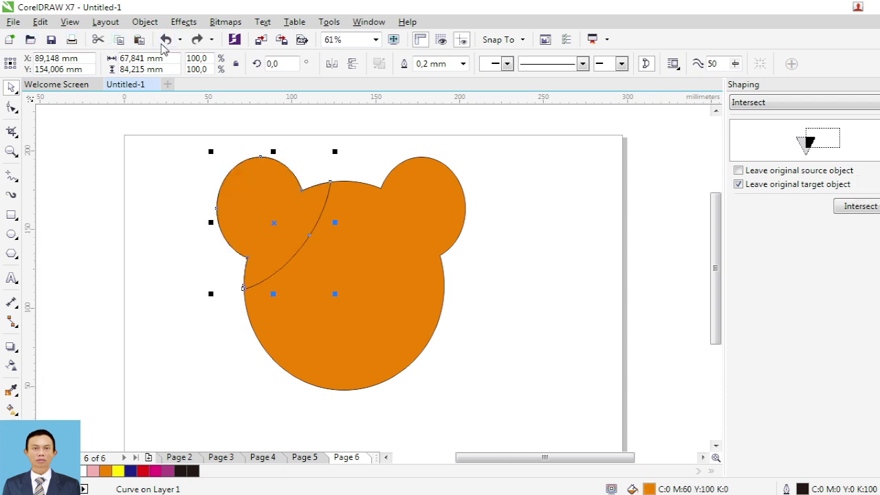
click(165, 40)
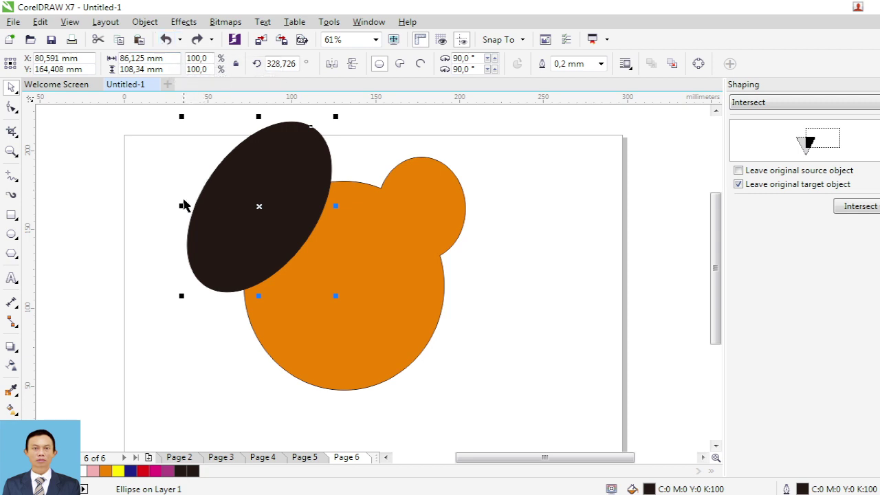
Step: Place a mirrored copy of the black ellipse over the right ear, rotated to about 211.3°
drag(228, 216, 380, 213)
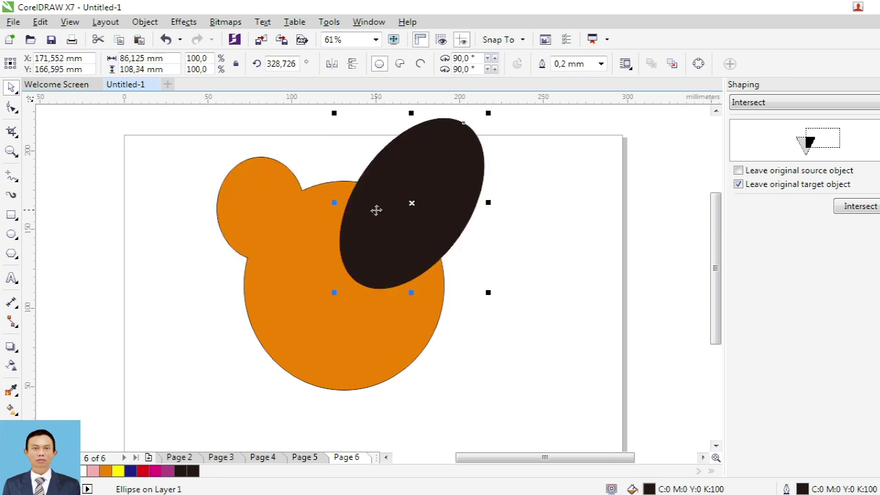
key(ctrl+z)
drag(181, 205, 391, 206)
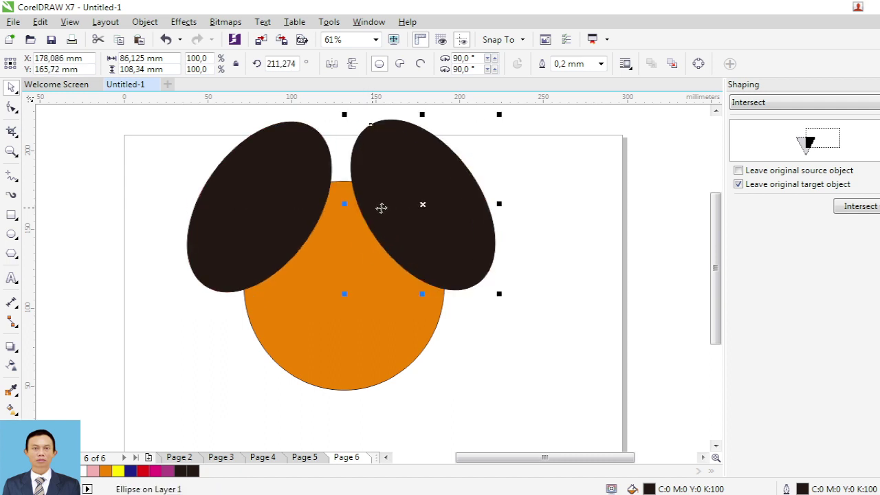
Step: Intersect both black ellipses with the orange bear head so only the overlapping ear pieces stay black
drag(147, 107, 548, 424)
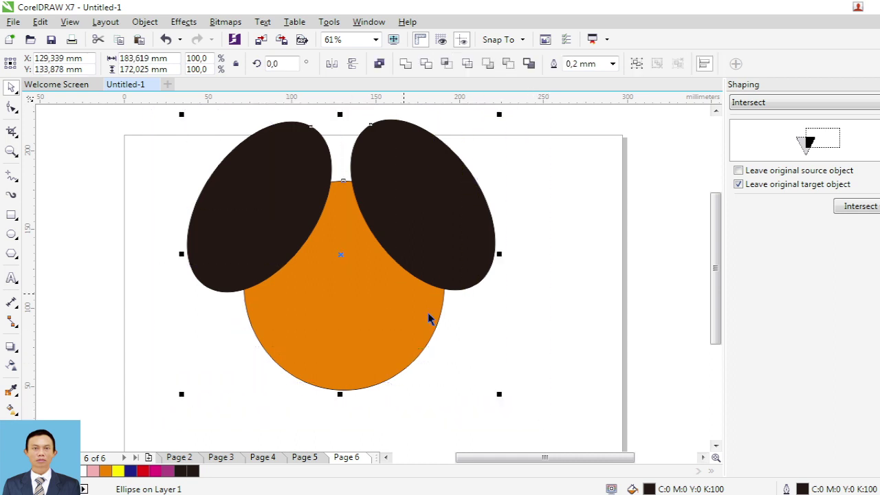
click(850, 210)
click(354, 278)
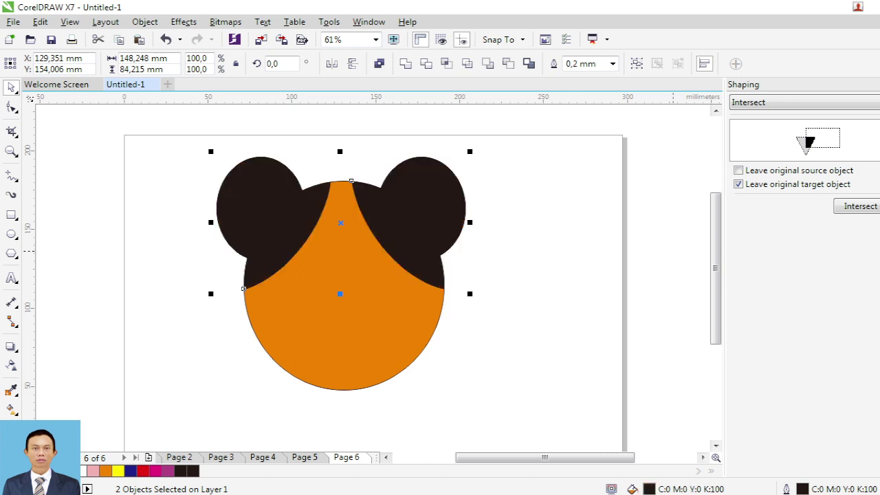
Step: Draw a small black ellipse about 17 mm wide as the left eye and rotate it to about 345°
click(11, 234)
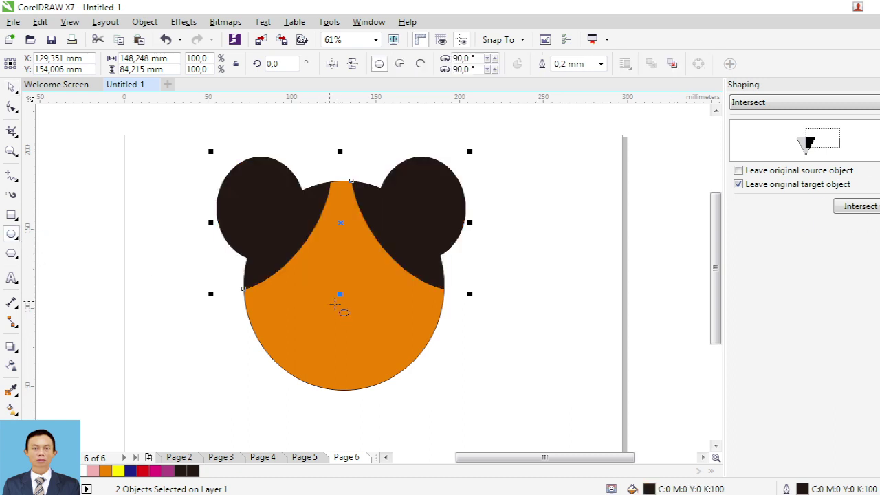
drag(274, 289, 301, 298)
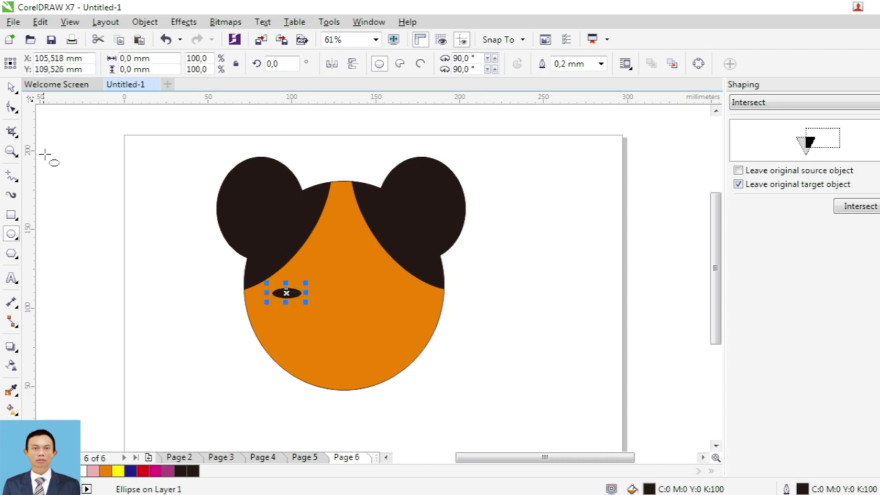
key(space)
click(293, 293)
drag(305, 281, 308, 290)
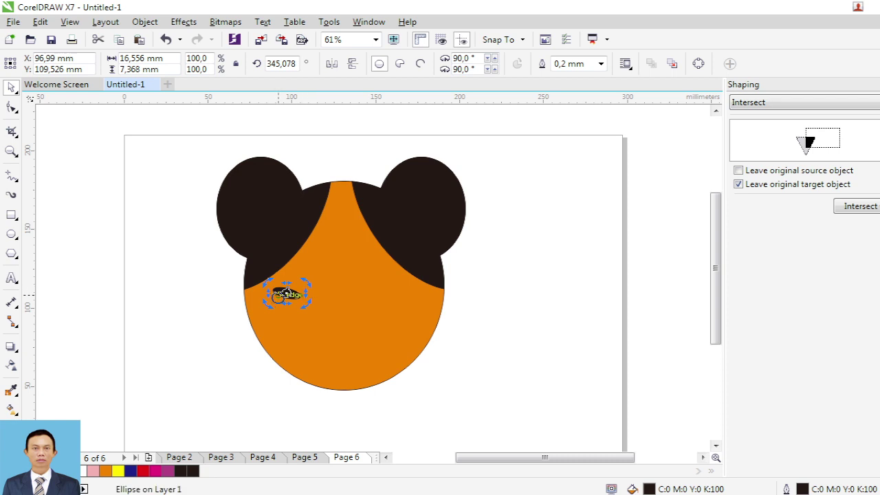
Step: Create a mirrored copy of the left eye and place it on the right side of the face
click(275, 295)
drag(266, 293, 384, 288)
click(504, 330)
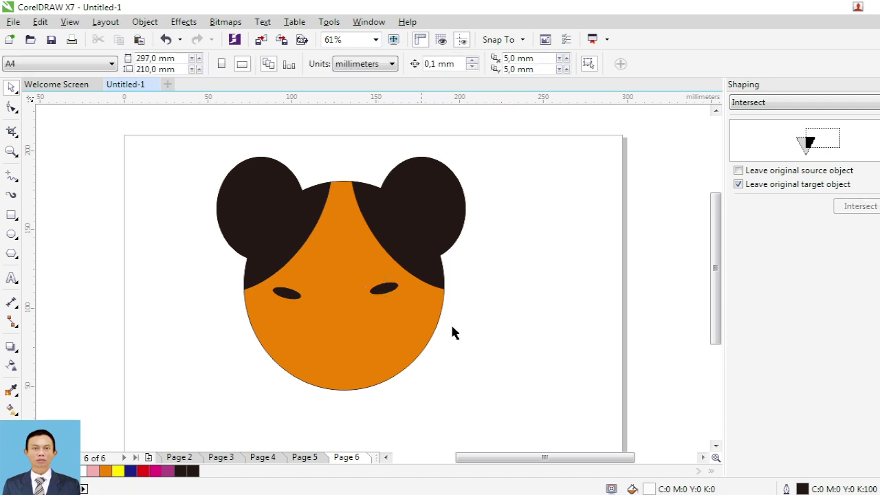
Step: Try moving the right black ear piece away from the head, and undo the move
click(285, 222)
drag(401, 232, 560, 253)
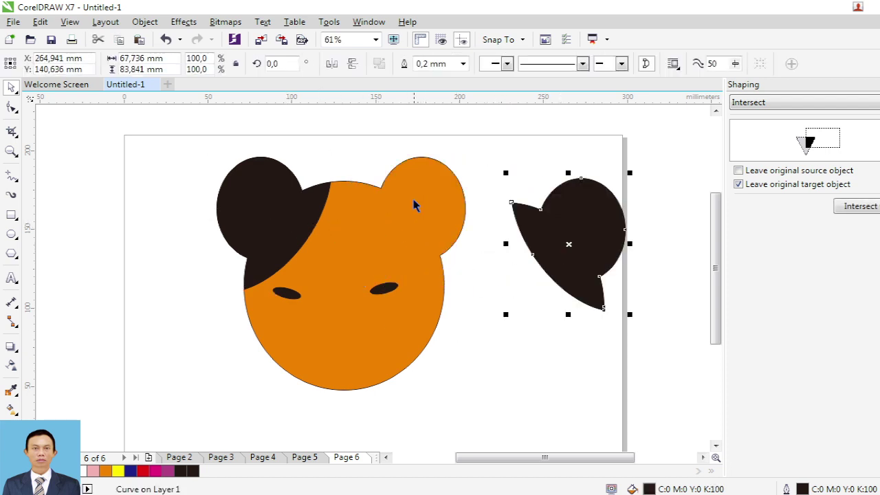
click(167, 40)
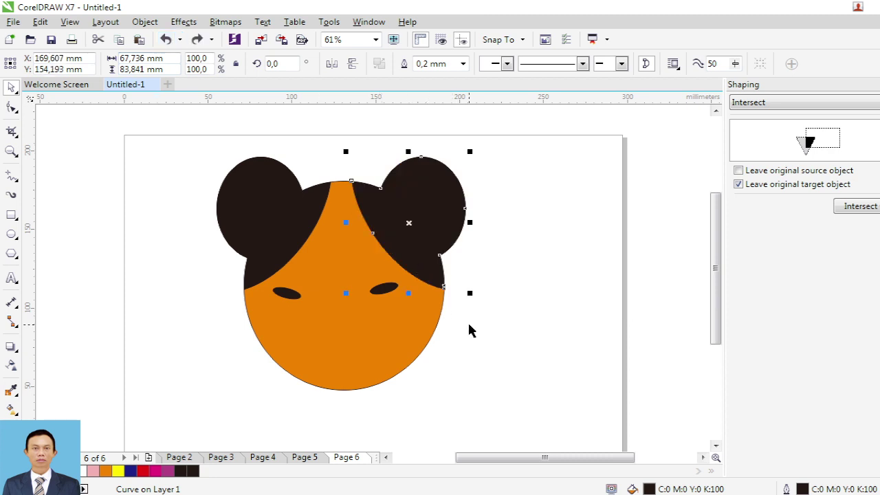
Step: Add a new page after the bear head and draw a tall rectangle about 16 by 144 mm on it
click(148, 458)
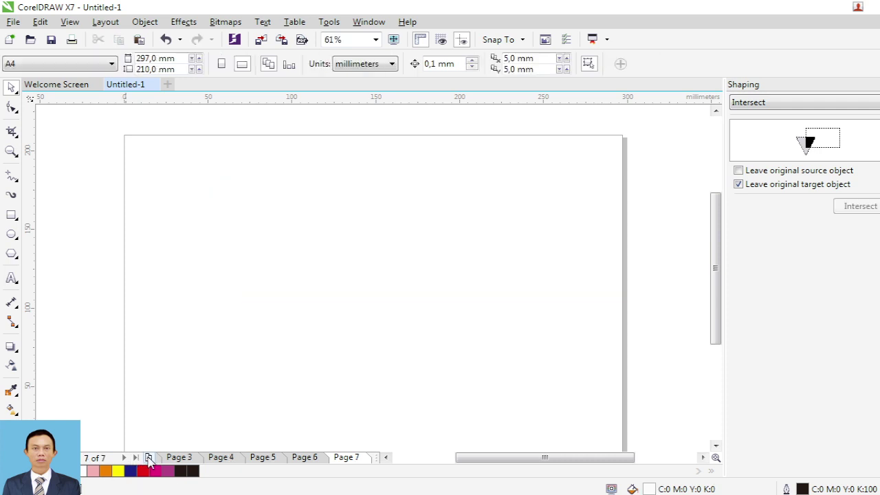
click(11, 216)
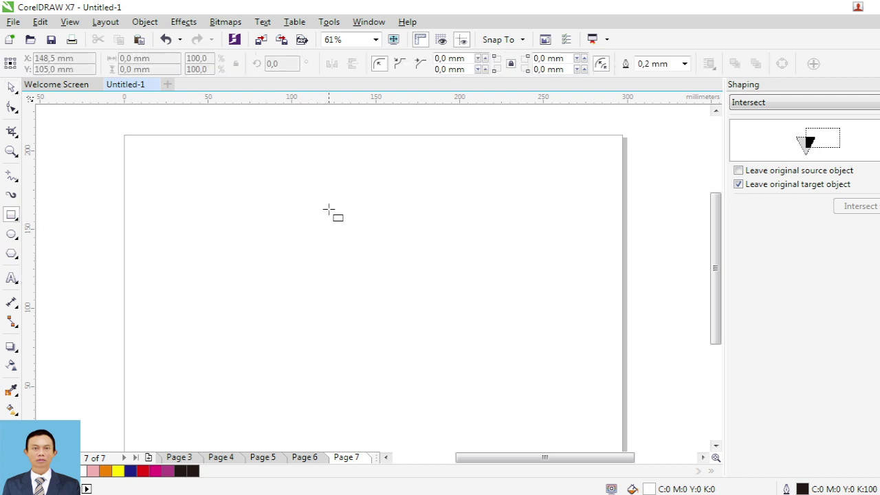
drag(330, 209, 355, 403)
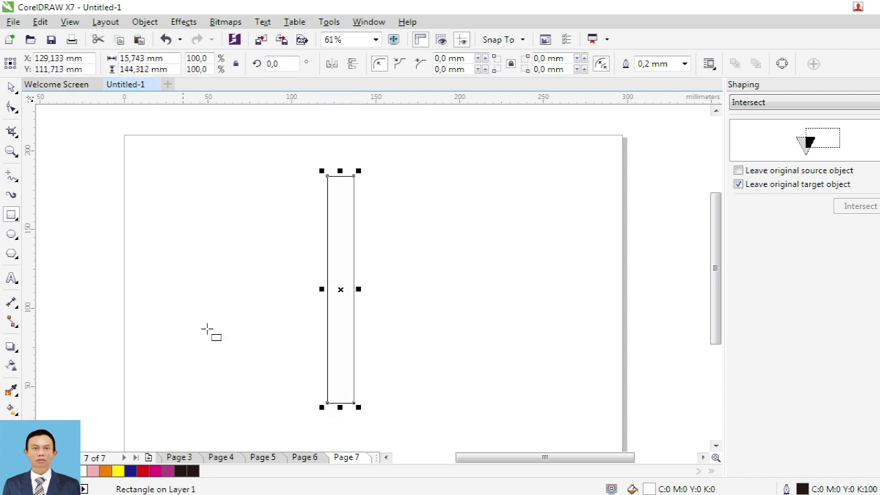
Step: Make a copy of the tall rectangle rotated to about 270.3° and place it across the upright's upper part
click(11, 88)
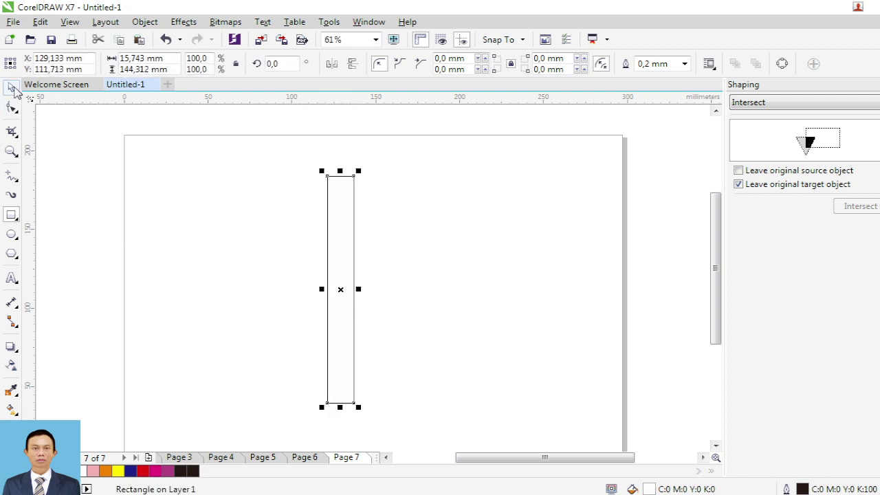
click(343, 257)
drag(361, 172, 427, 304)
drag(364, 291, 366, 239)
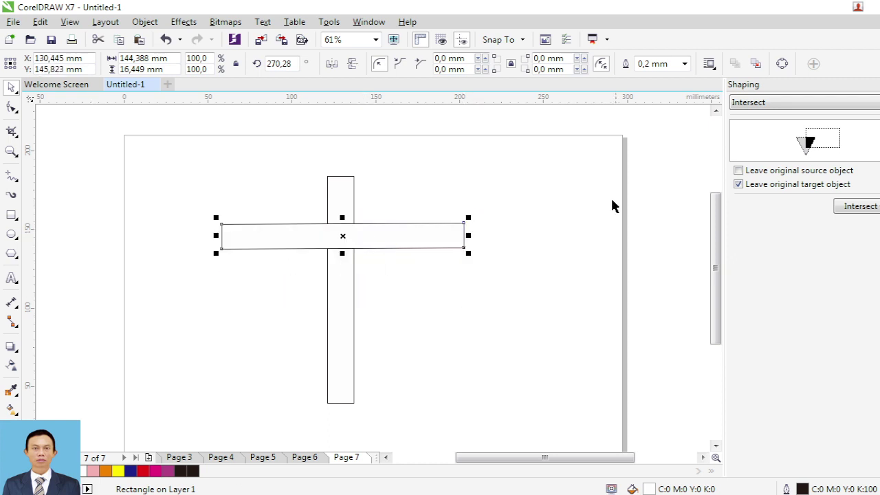
Step: Weld the horizontal bar to the vertical rectangle to form a single cross shape
click(762, 108)
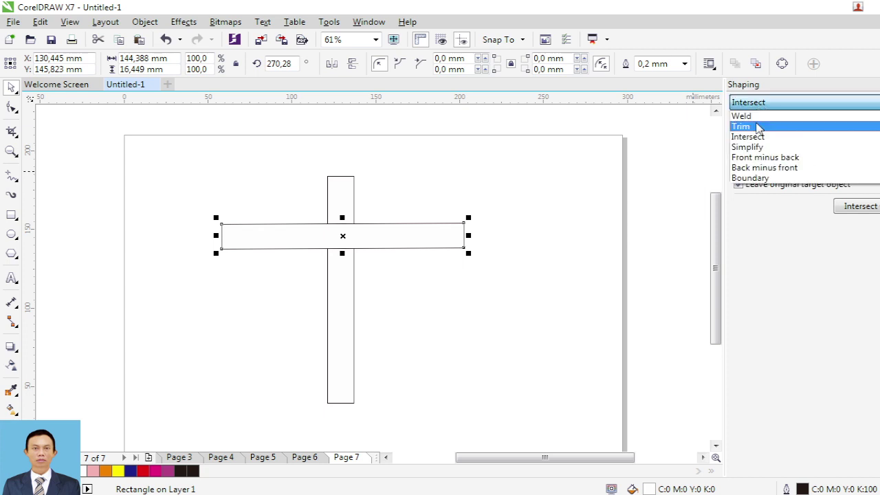
click(759, 114)
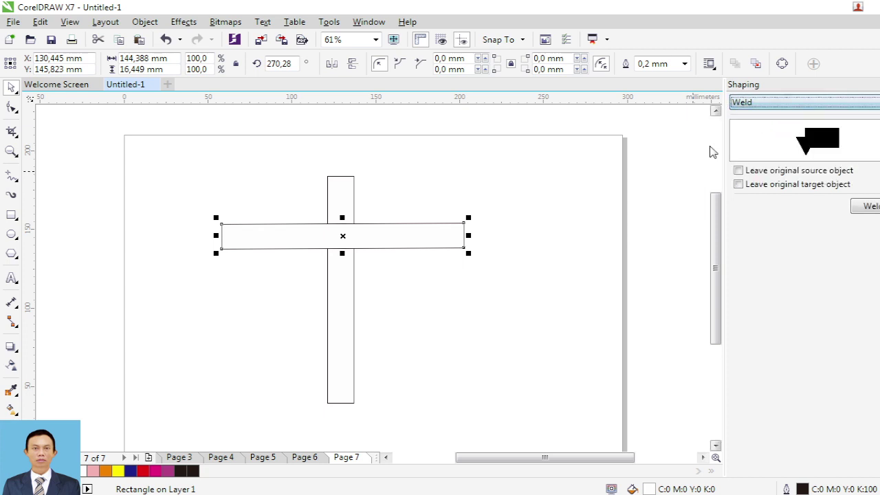
click(865, 205)
click(337, 294)
click(557, 354)
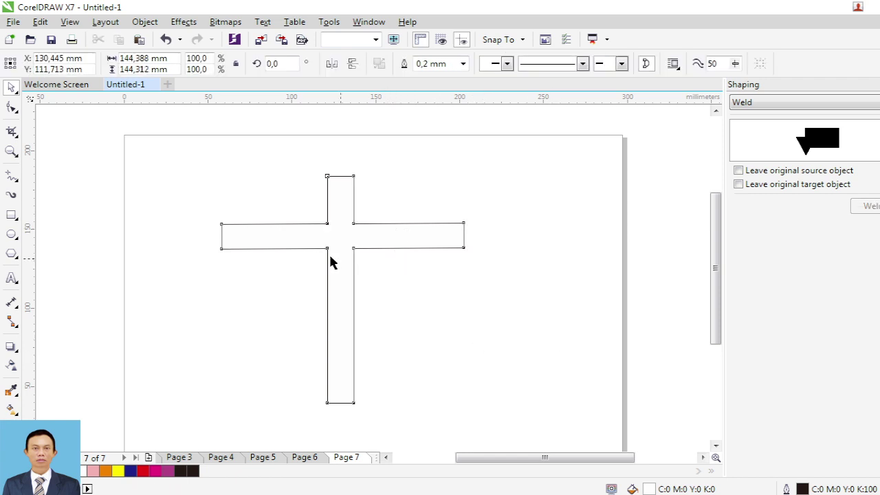
Step: Move the cross to the left and extend it rightward with a chain of four overlapping vertical and horizontal rectangles
drag(330, 255, 273, 264)
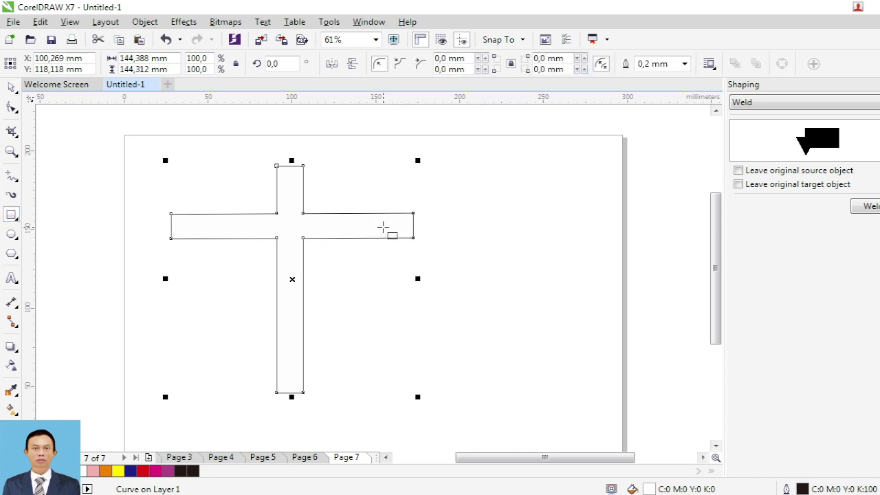
drag(383, 227, 354, 351)
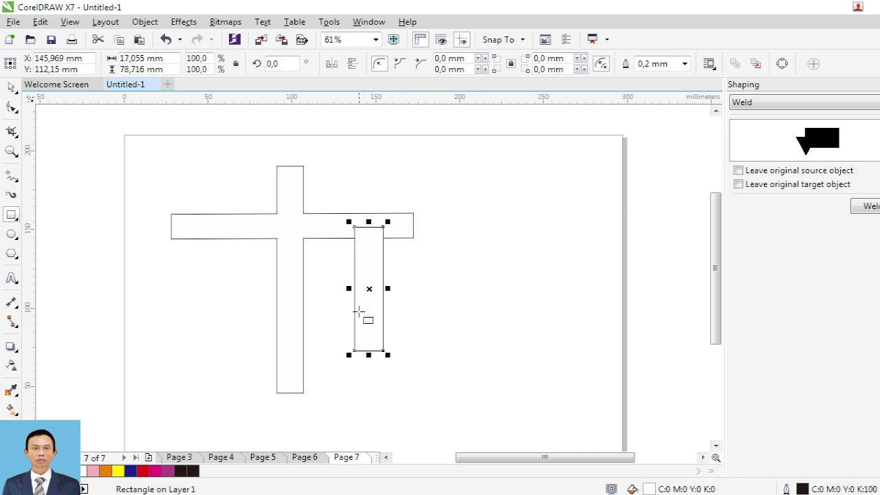
drag(364, 280, 551, 311)
drag(503, 209, 532, 389)
drag(524, 226, 614, 247)
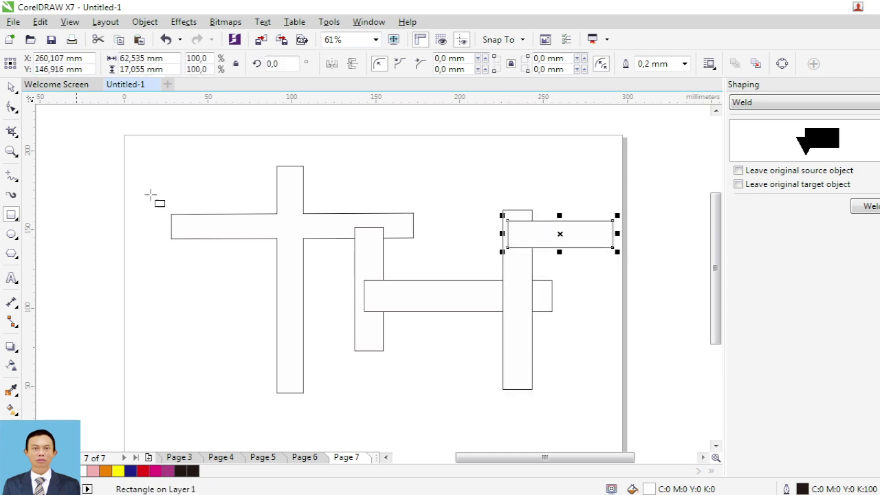
Step: Weld the cross and the four added rectangles into one continuous outline
click(11, 87)
drag(127, 131, 634, 440)
click(865, 206)
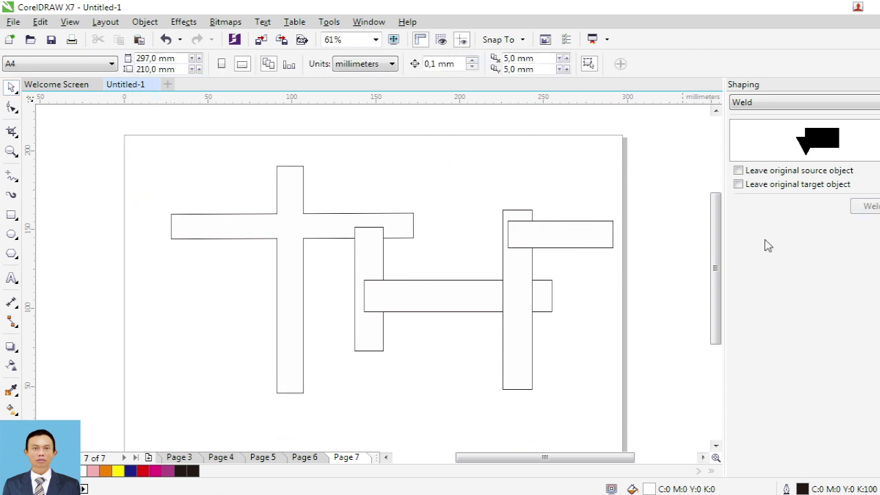
click(390, 221)
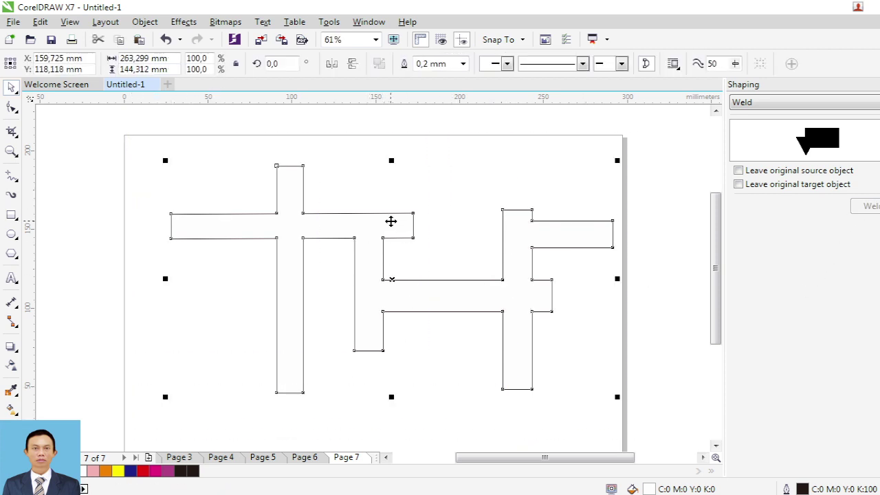
click(407, 356)
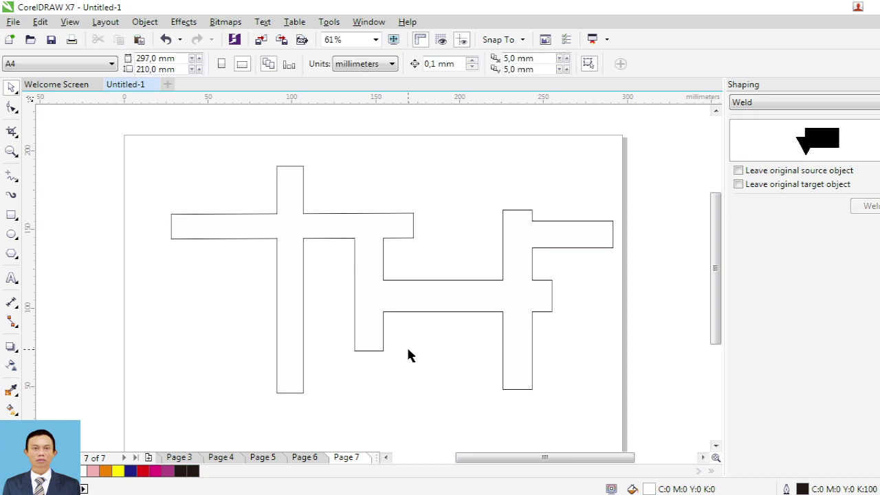